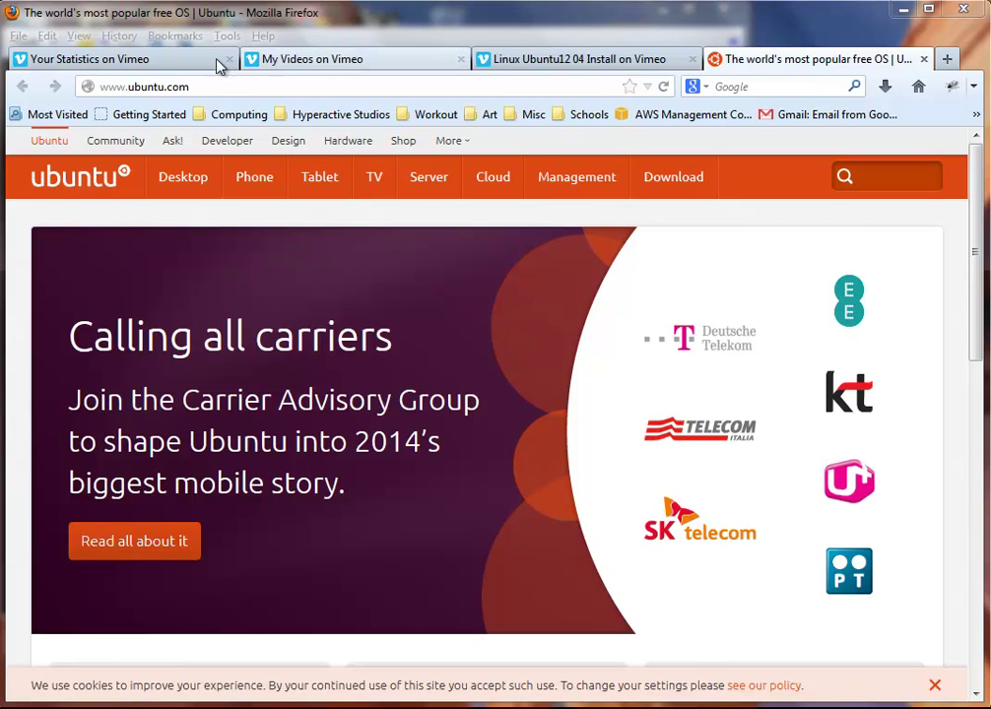
Step: Browse the Ubuntu Server overview on ubuntu.com, then go to the Download Ubuntu Server page
click(419, 196)
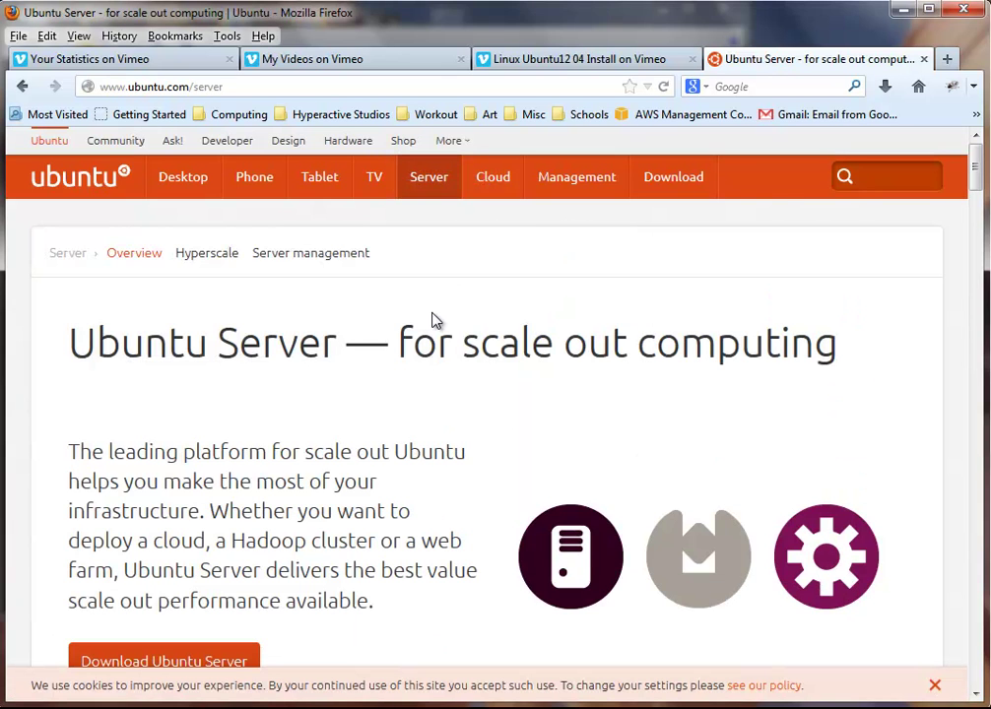
scroll(413, 499, down, 5)
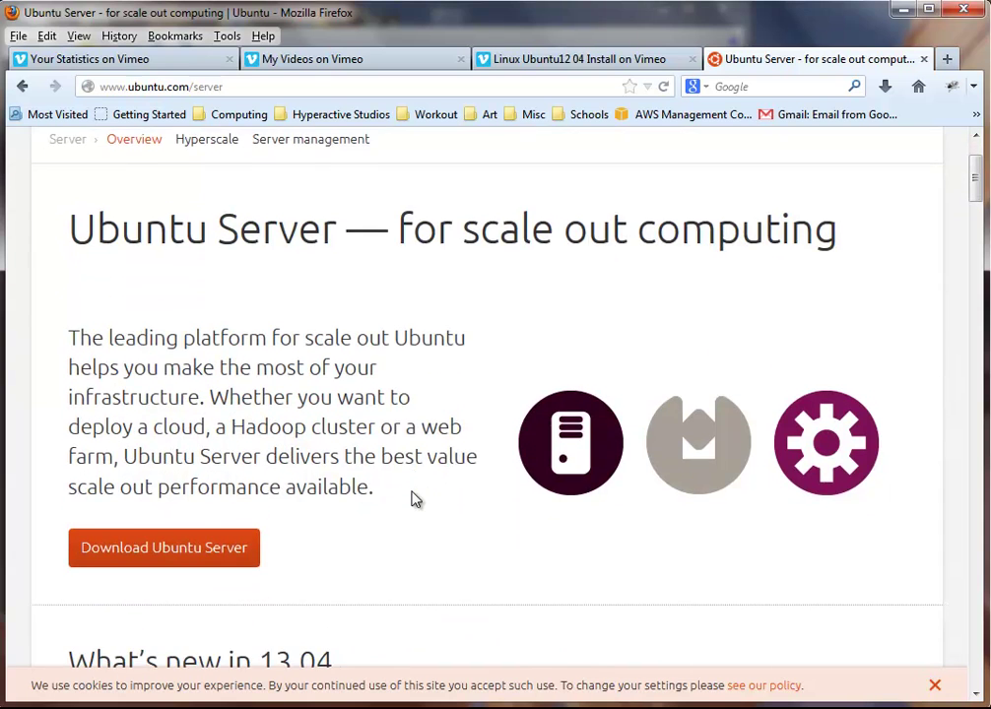
scroll(413, 500, up, 4)
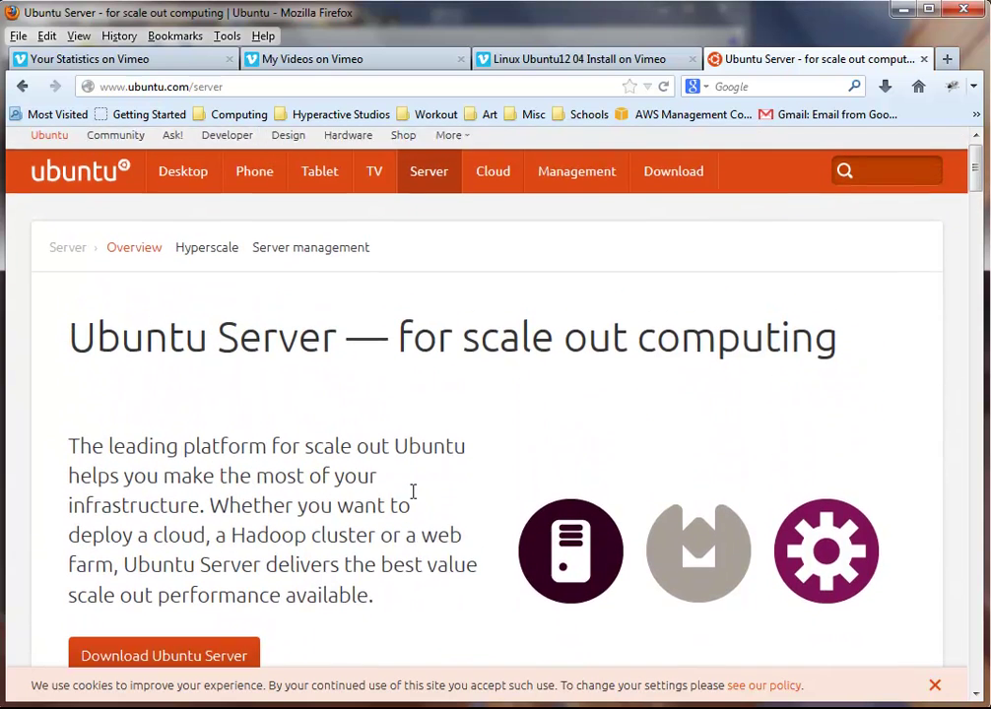
scroll(413, 500, down, 3)
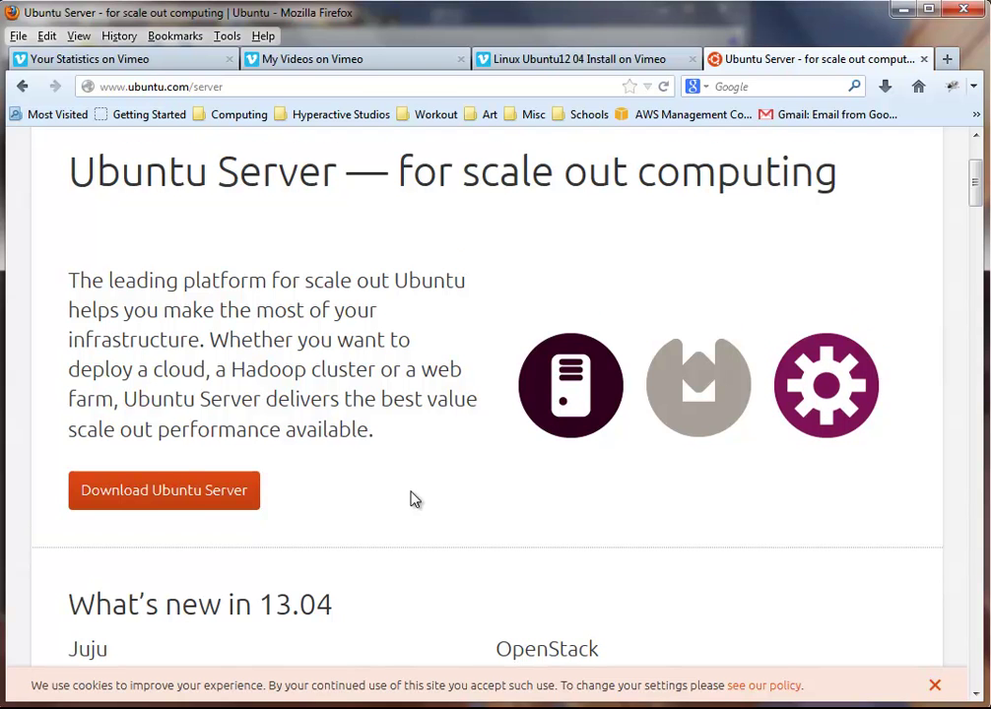
scroll(413, 500, down, 3)
scroll(413, 499, up, 2)
scroll(414, 499, up, 2)
scroll(411, 493, down, 2)
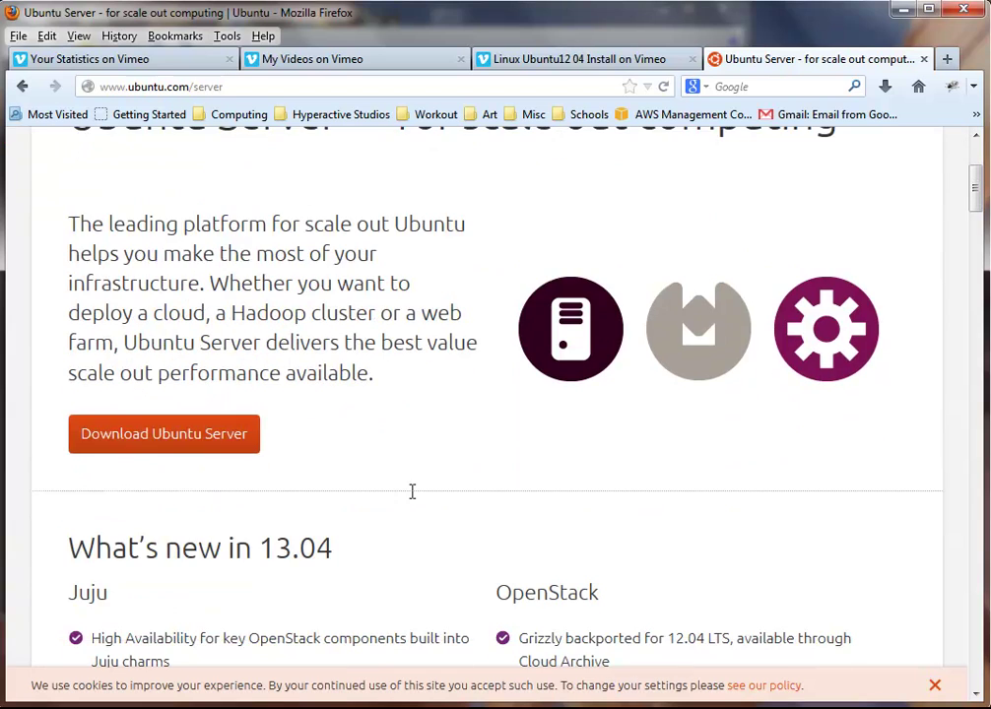
scroll(414, 500, down, 2)
scroll(210, 380, up, 2)
click(192, 335)
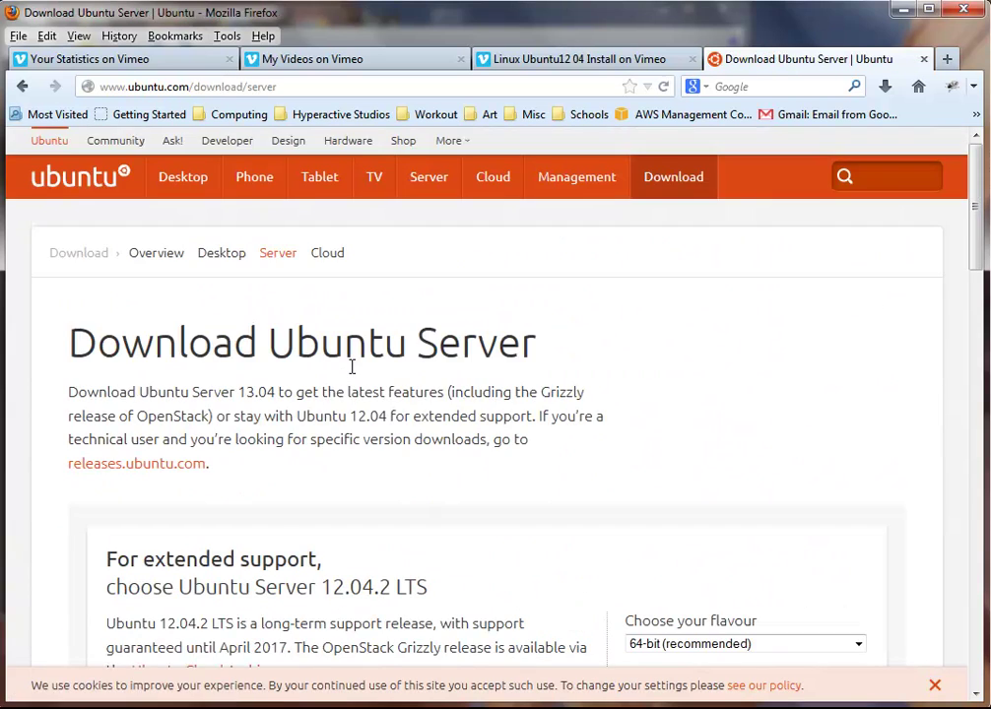
Step: Start downloading the 64-bit Ubuntu Server 12.04 LTS ISO (ubuntu-12.04.2-server-amd64.iso)
scroll(556, 414, down, 4)
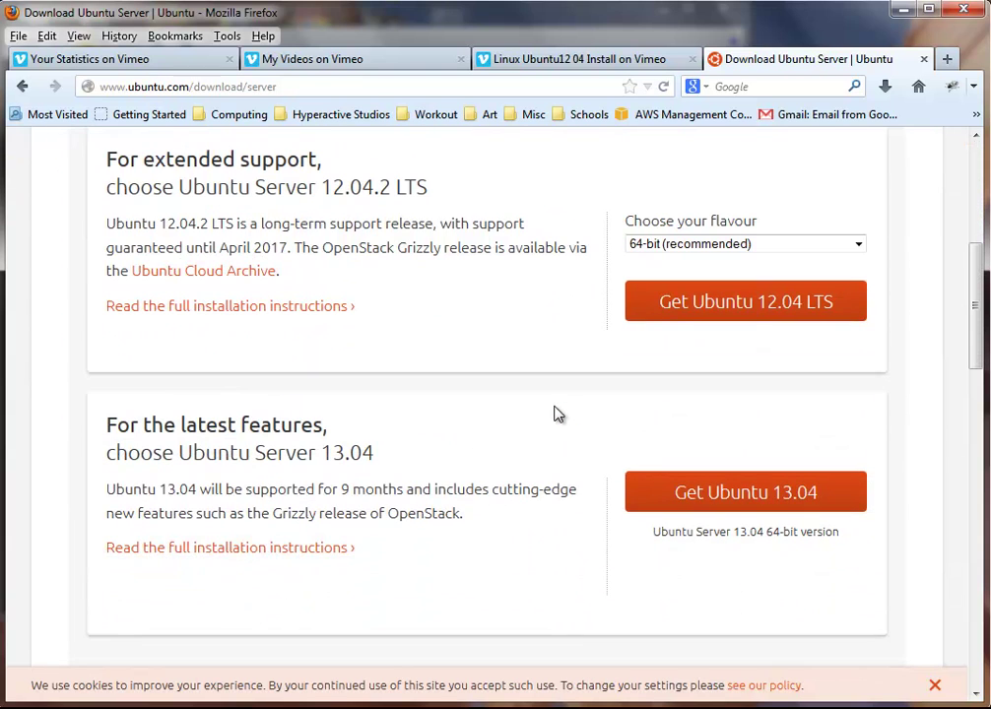
scroll(554, 414, up, 1)
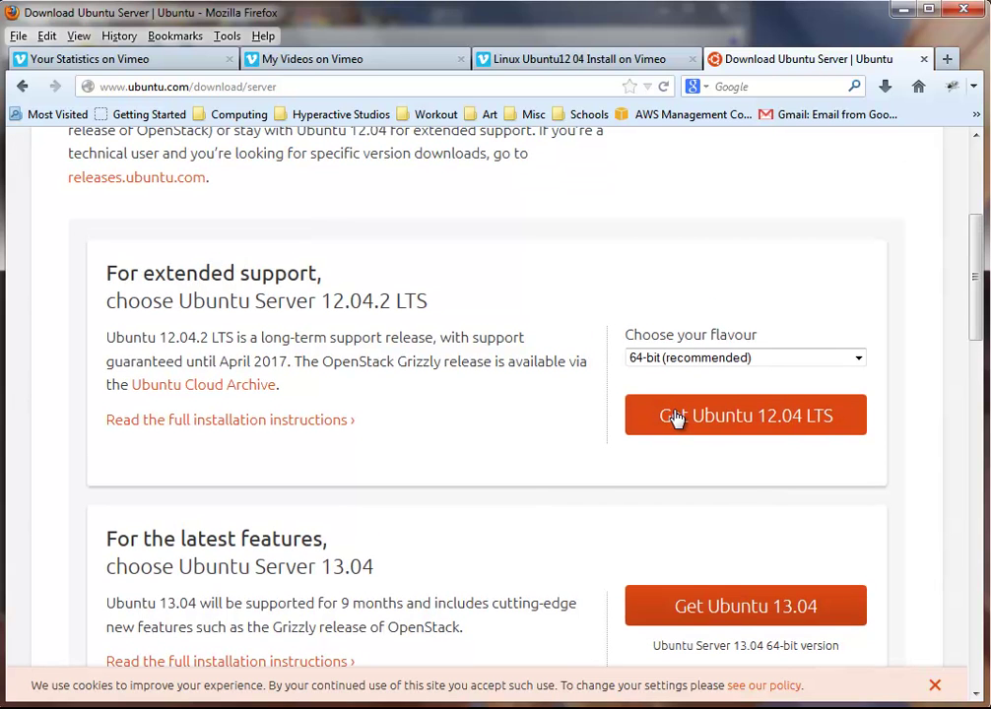
click(842, 417)
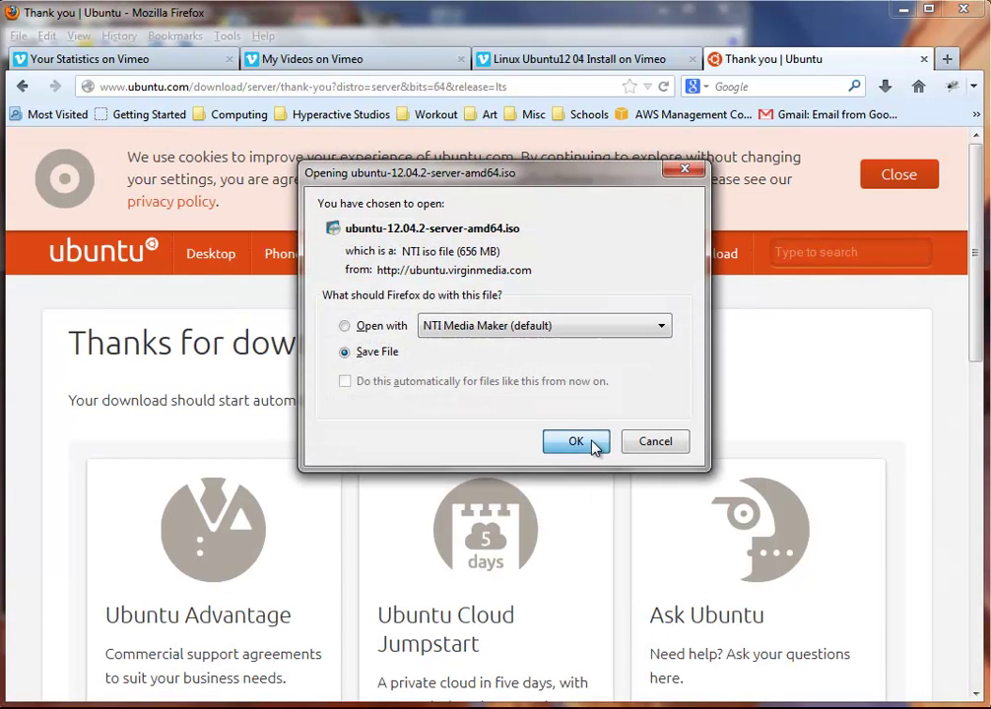
Step: Cancel saving the server ISO because the Linux folder already contains it
click(592, 445)
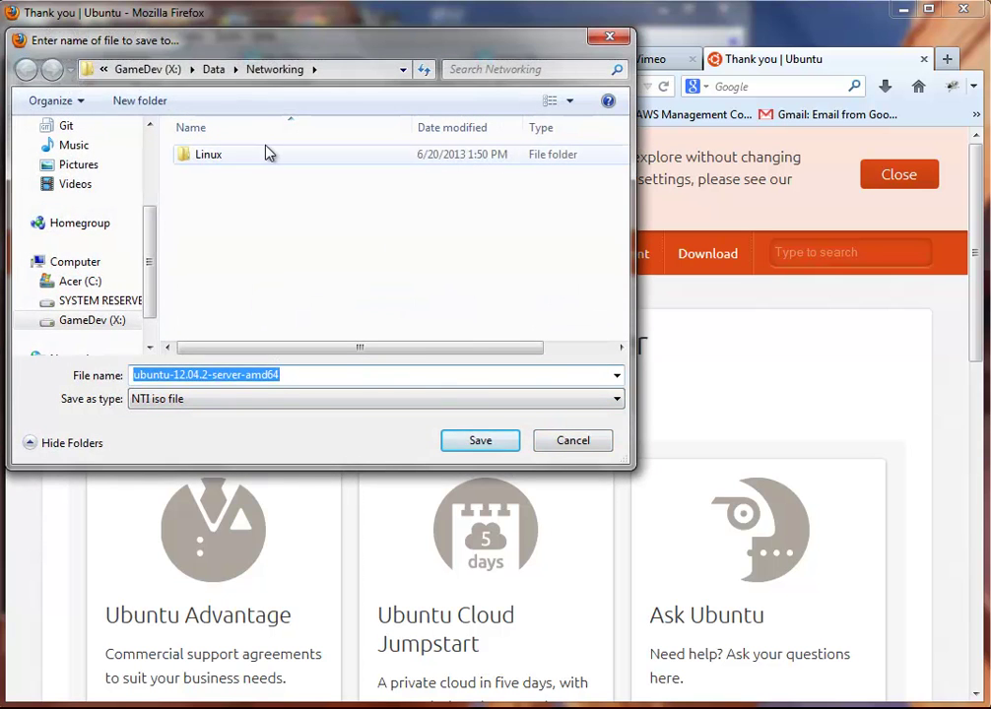
double_click(267, 153)
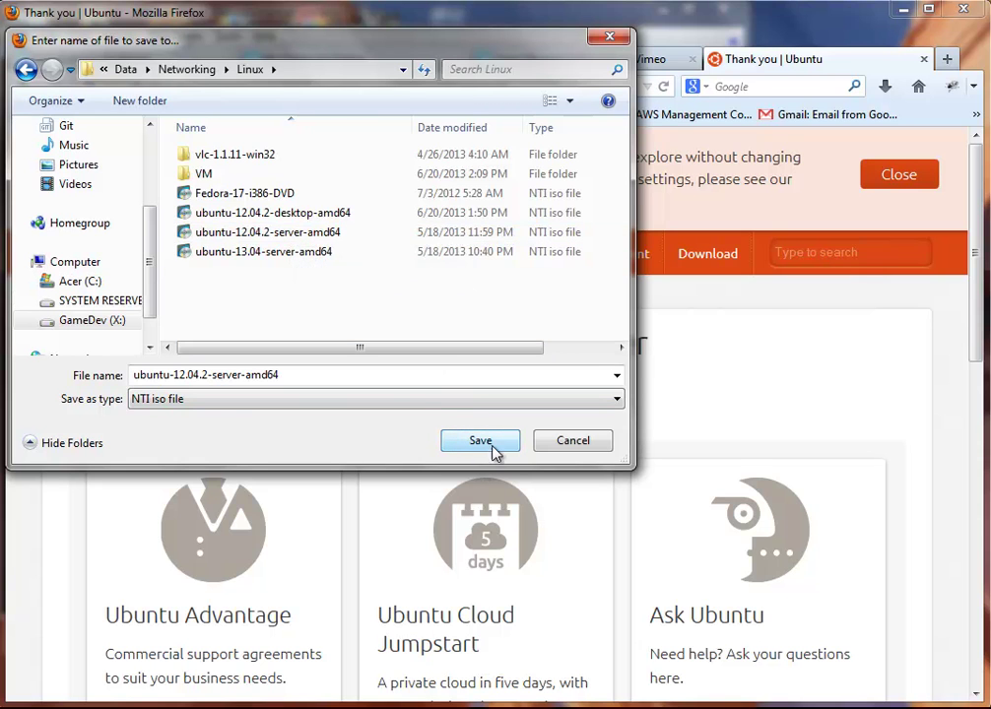
click(558, 443)
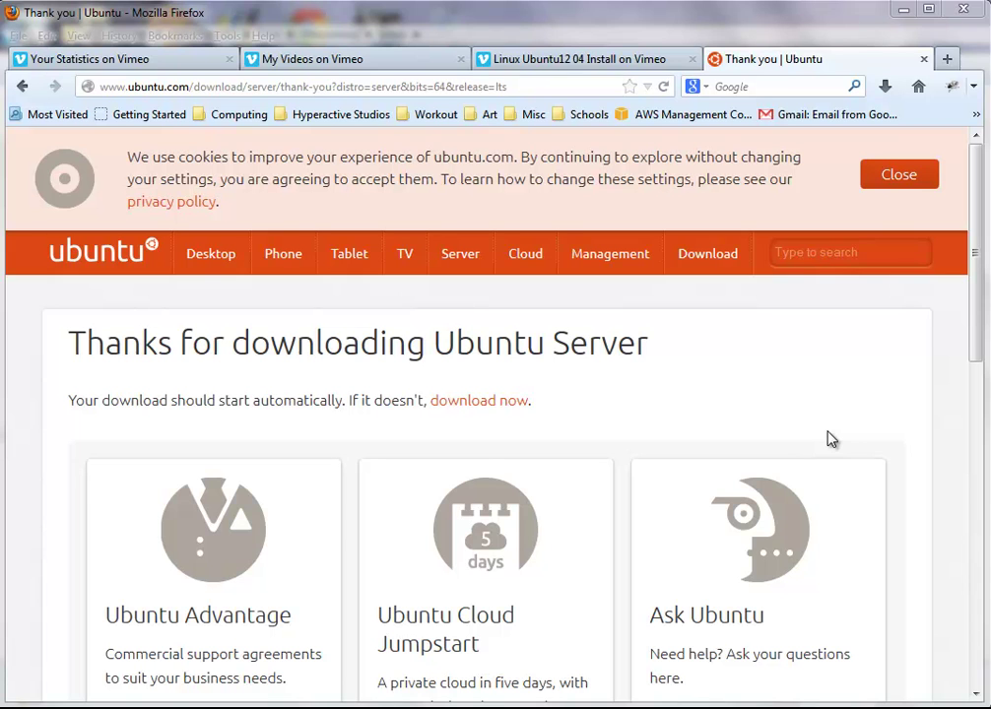
Step: Start VMware Player from the Windows Start menu's program list
mouse_move(108, 704)
click(20, 691)
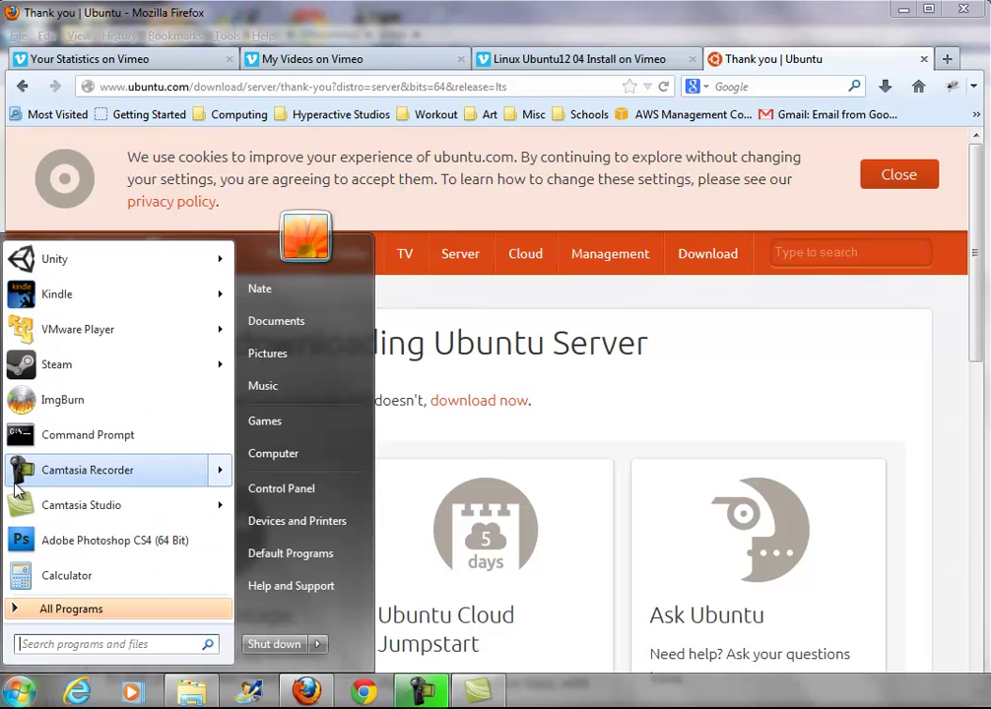
mouse_move(18, 487)
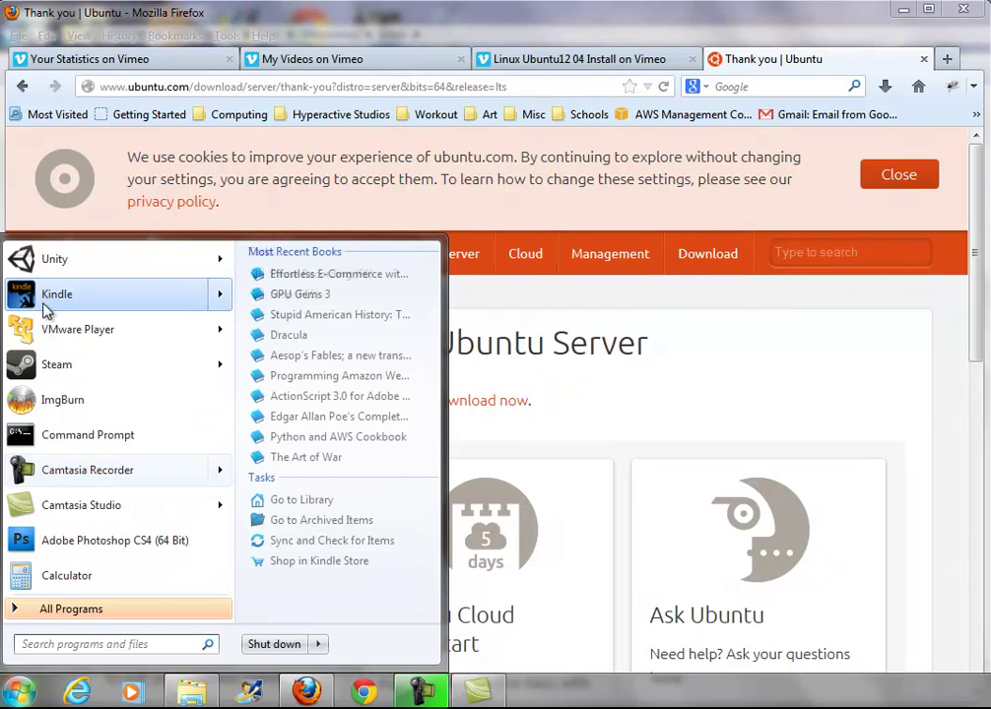
click(57, 335)
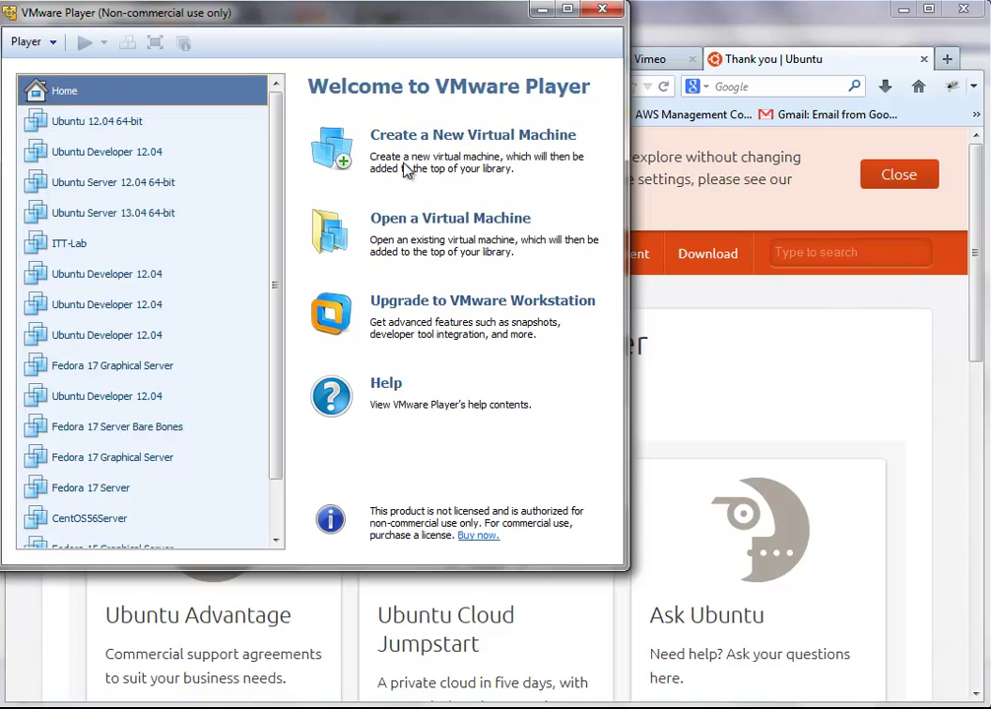
Step: Create a new VM that installs the OS later, with Linux / Ubuntu 64-bit as guest
click(463, 137)
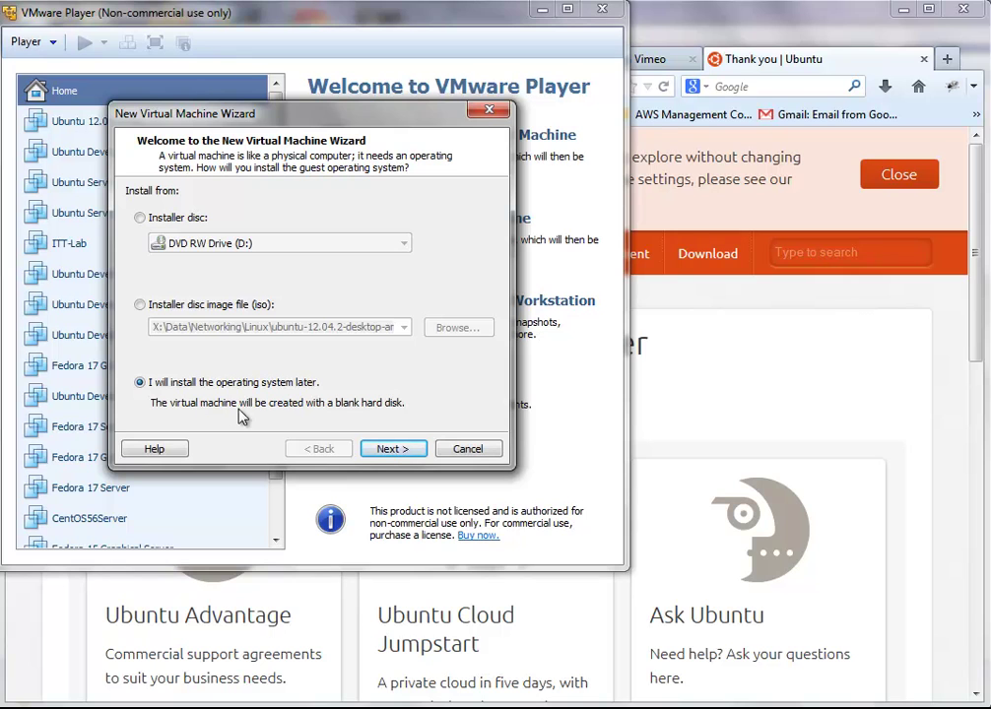
click(390, 448)
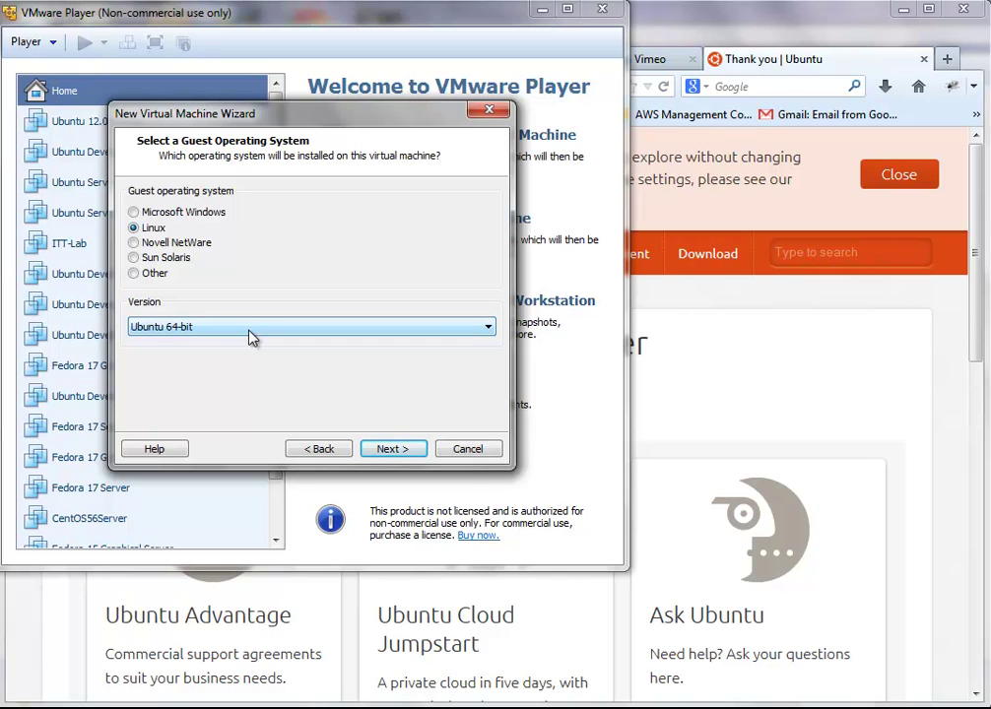
click(374, 450)
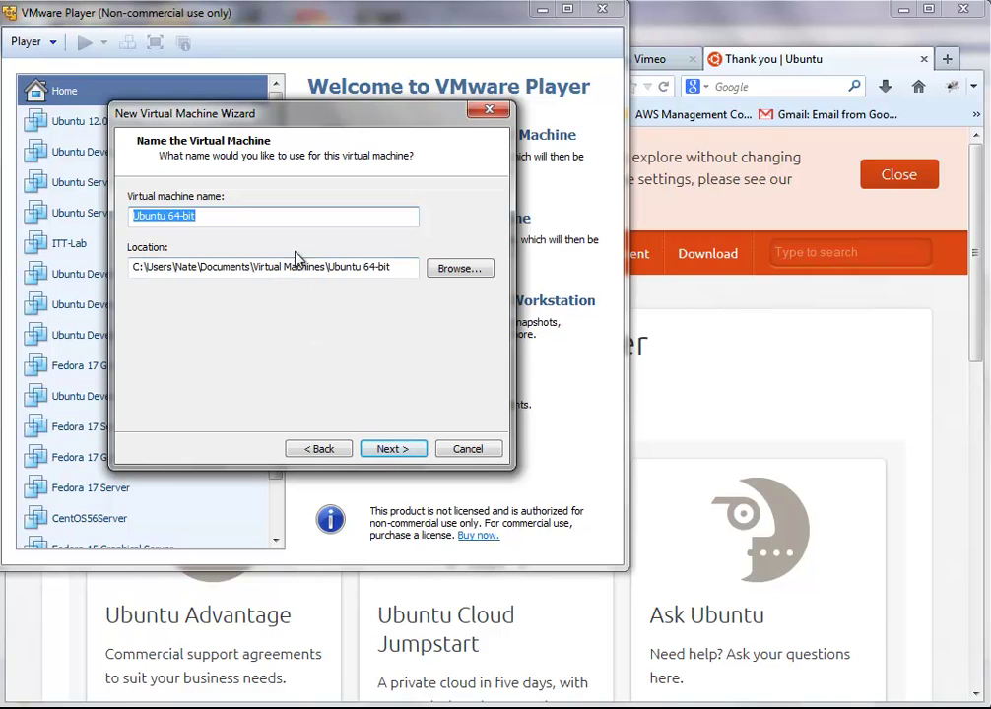
Step: Rename the virtual machine to 'Ubuntu Graphical Server 12.04 64-bit' and browse for its location
click(284, 219)
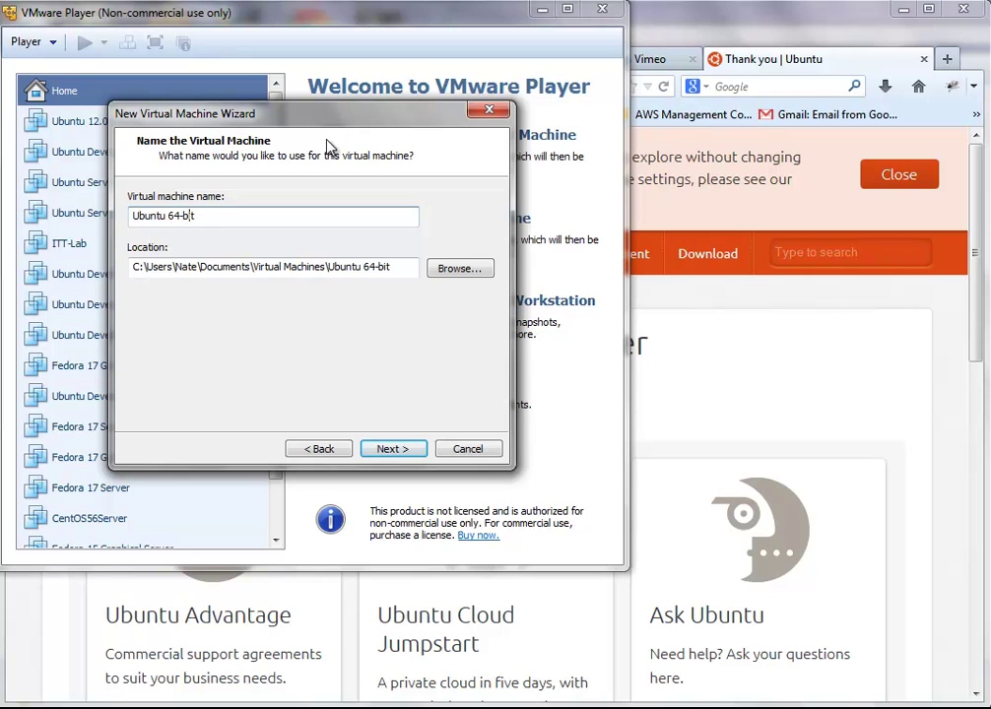
key(Left)
key(Left)
text(12.04)
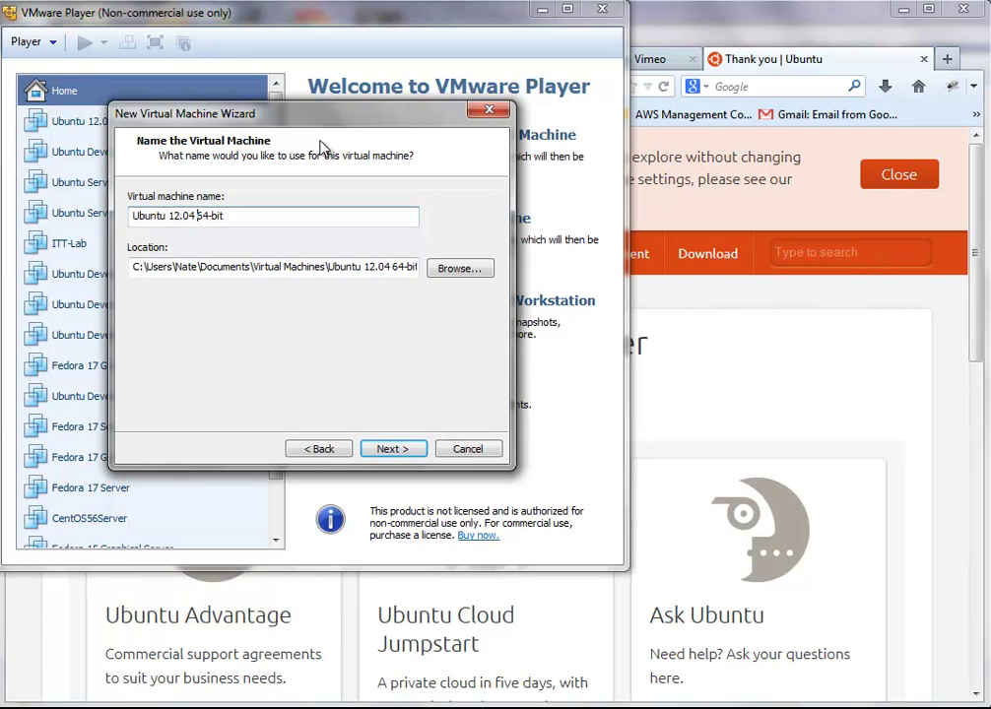
key(Left)
key(Left)
key(Left)
key(Left)
key(Left)
key(Left)
text(Graphi)
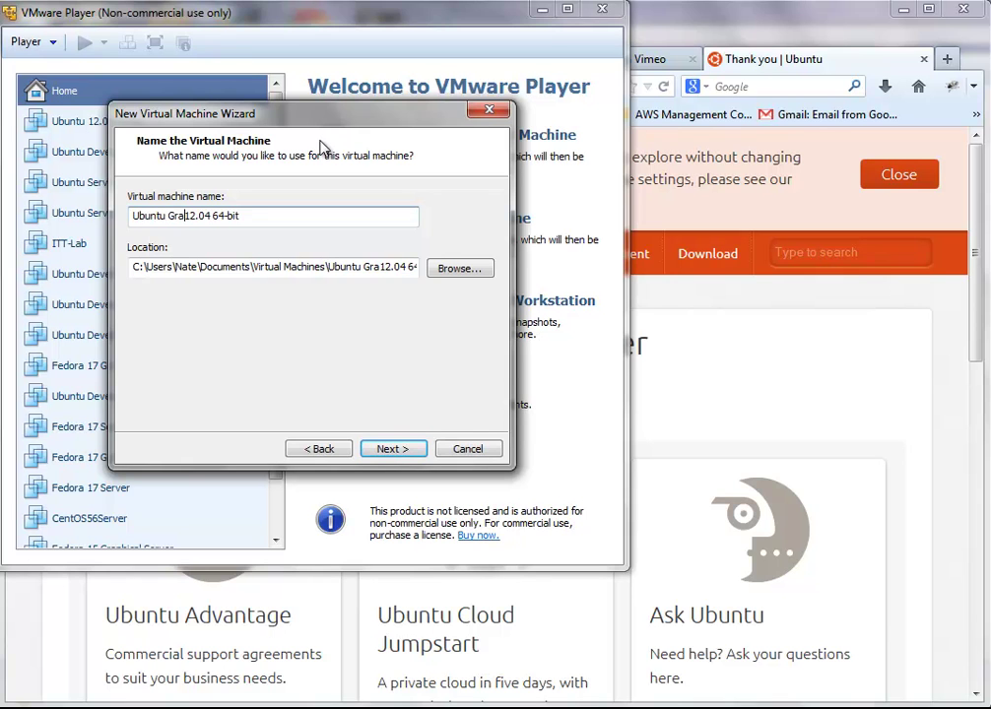
text(cal Server)
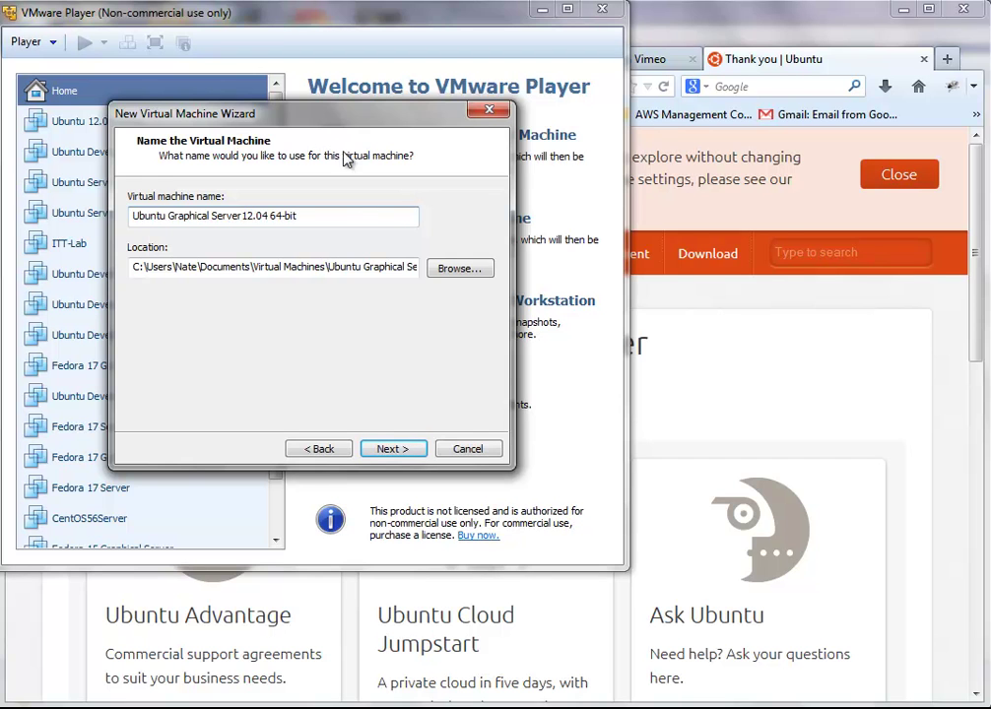
click(471, 267)
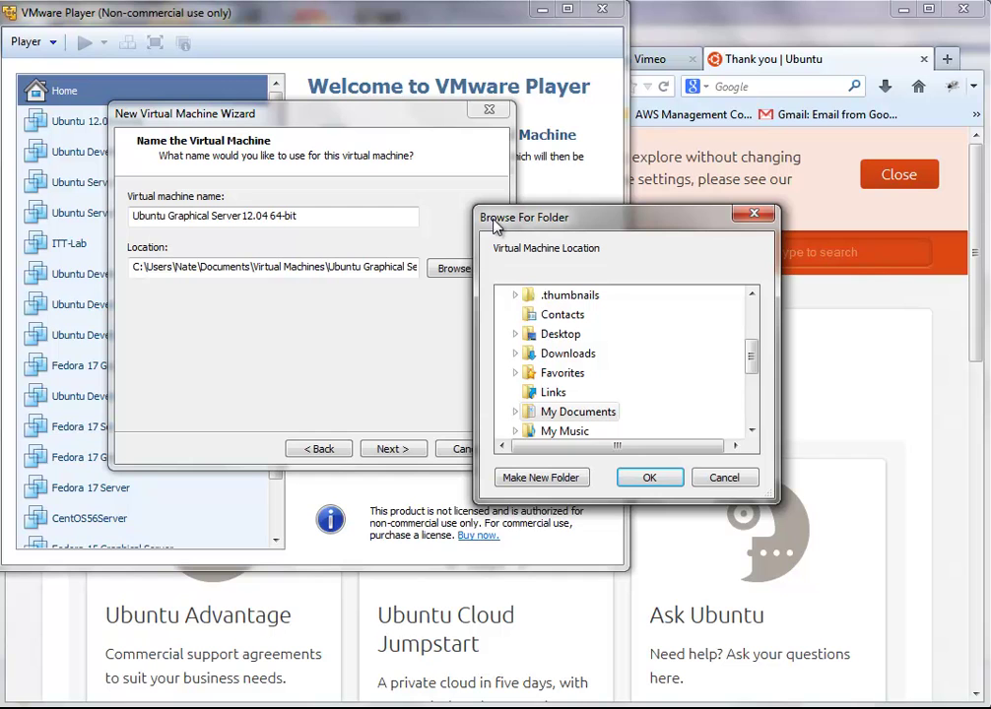
Step: Navigate the folder browser to X:\Data\Networking\Linux\VM
drag(759, 371, 739, 406)
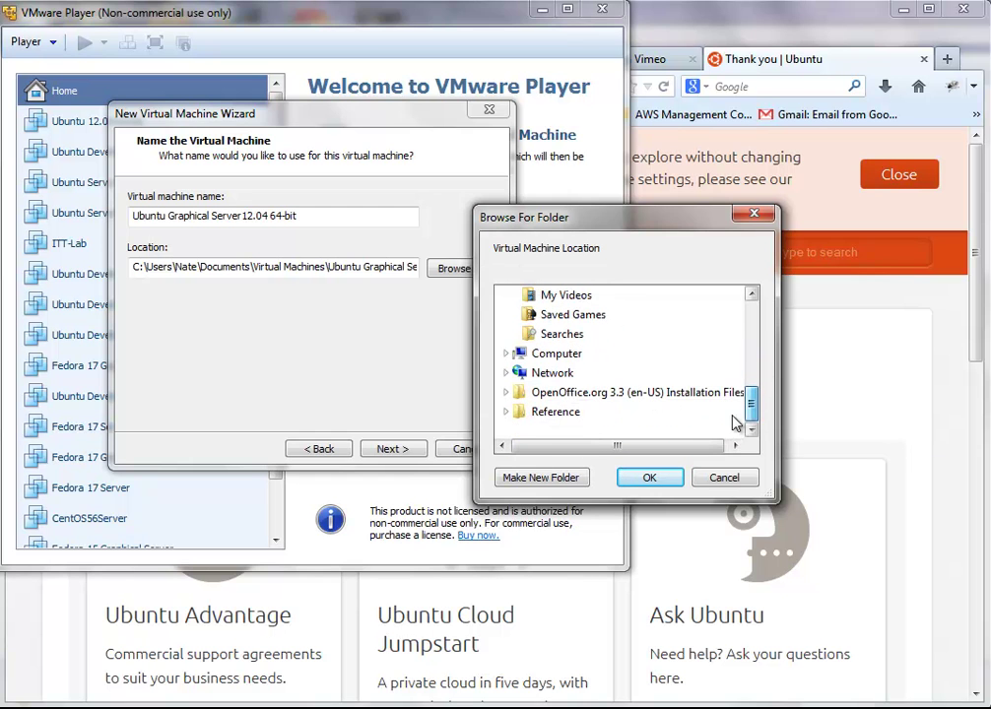
click(569, 351)
scroll(604, 386, down, 2)
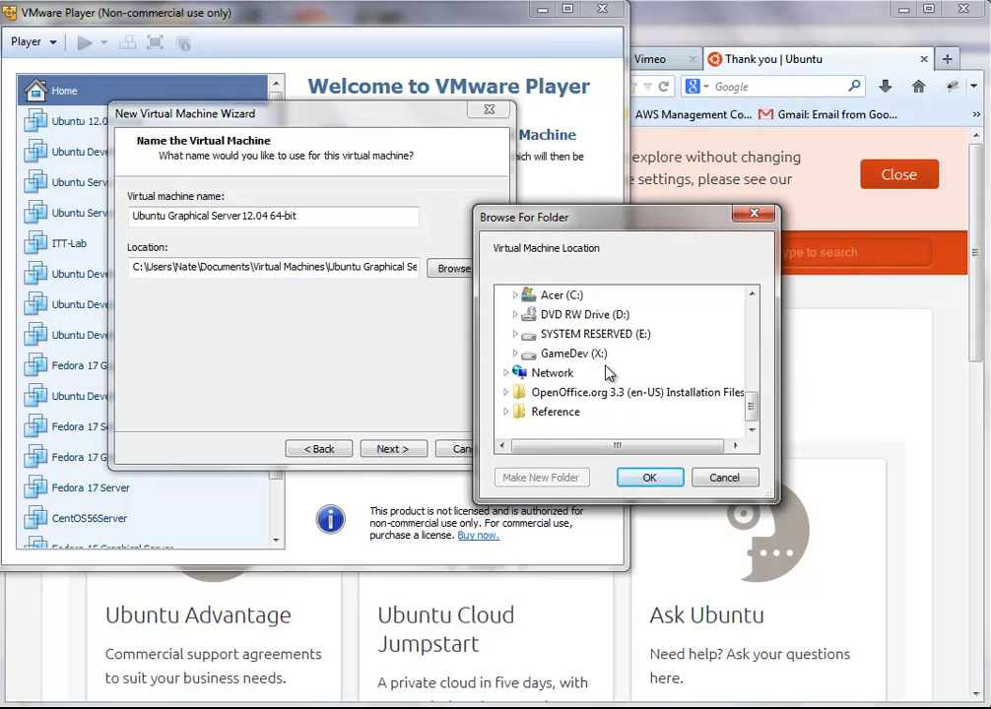
click(594, 354)
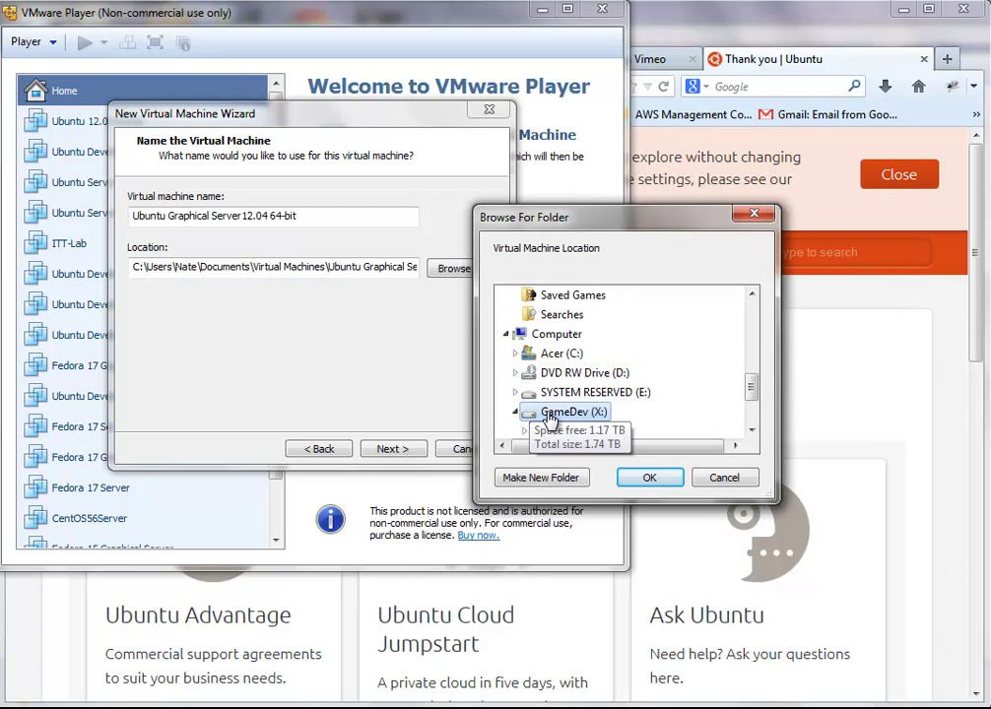
click(580, 371)
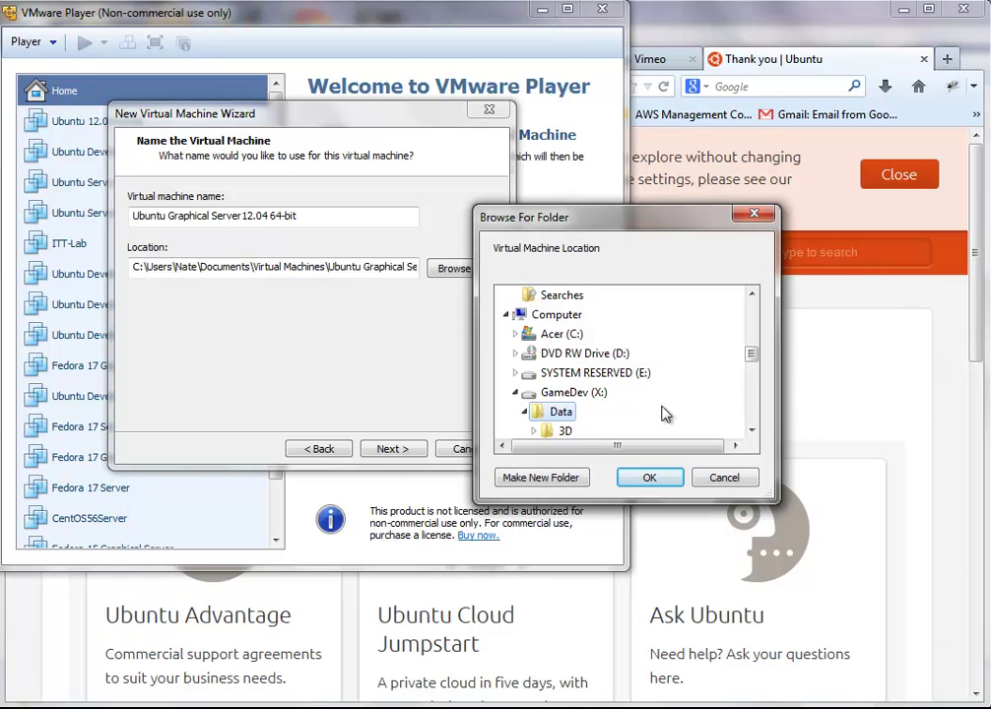
scroll(658, 399, down, 2)
scroll(633, 377, down, 2)
scroll(632, 374, down, 3)
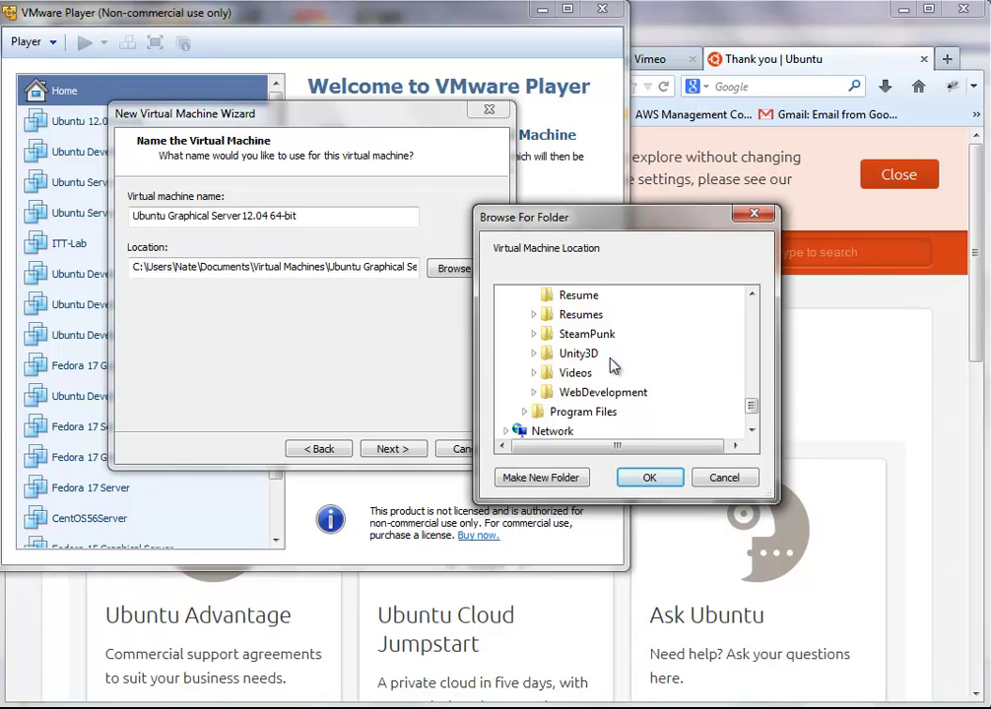
scroll(595, 349, up, 3)
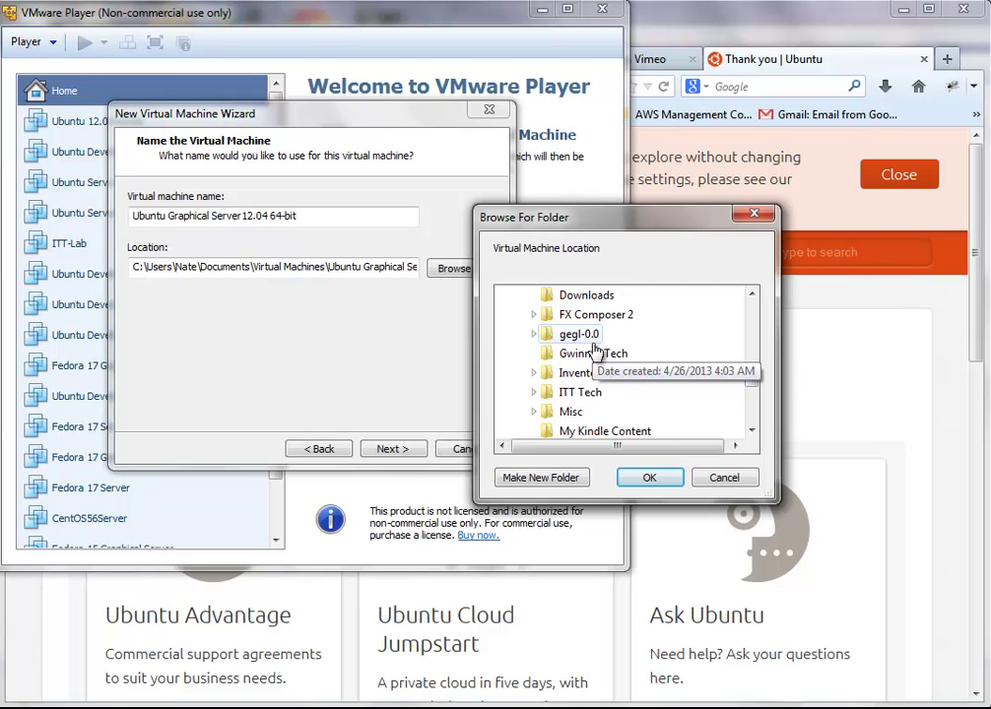
scroll(595, 349, down, 6)
scroll(592, 365, up, 3)
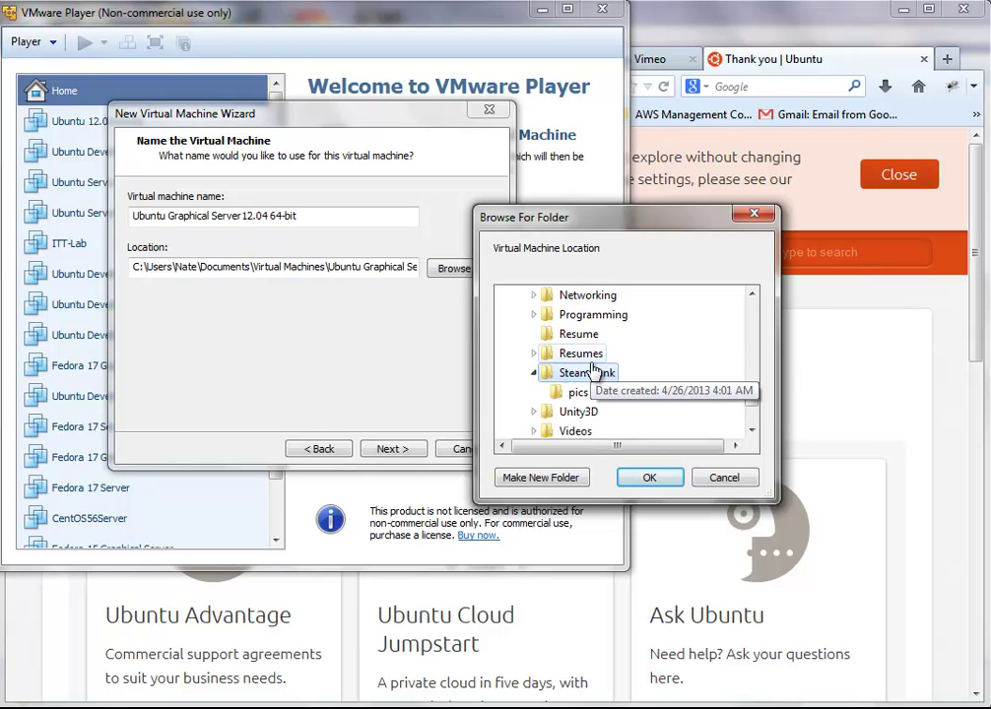
click(596, 361)
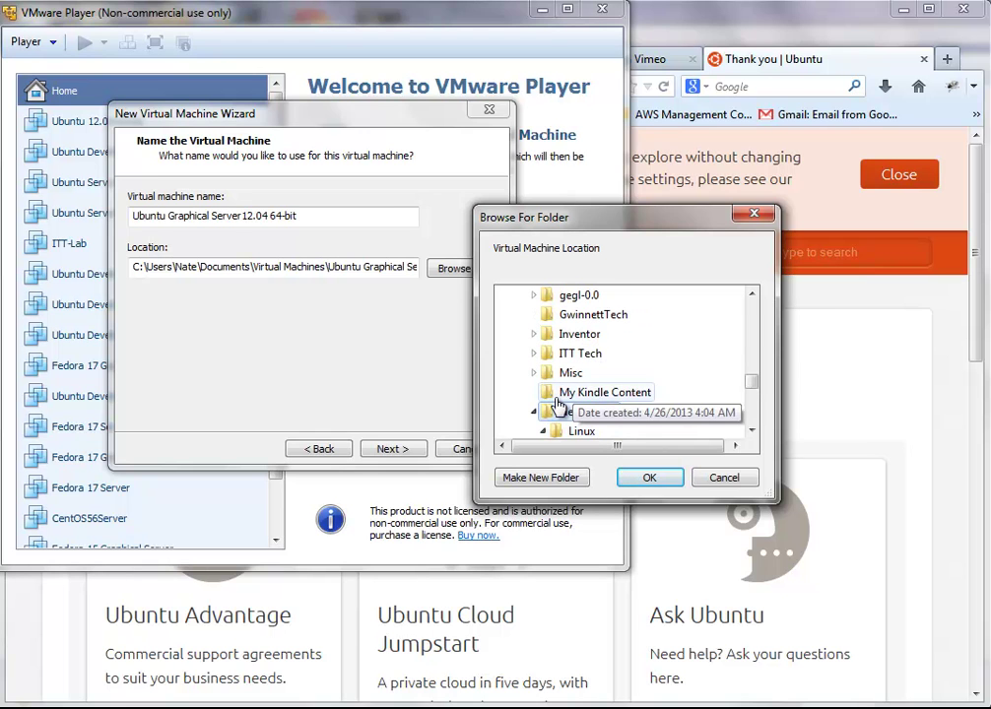
click(752, 430)
click(751, 430)
double_click(751, 431)
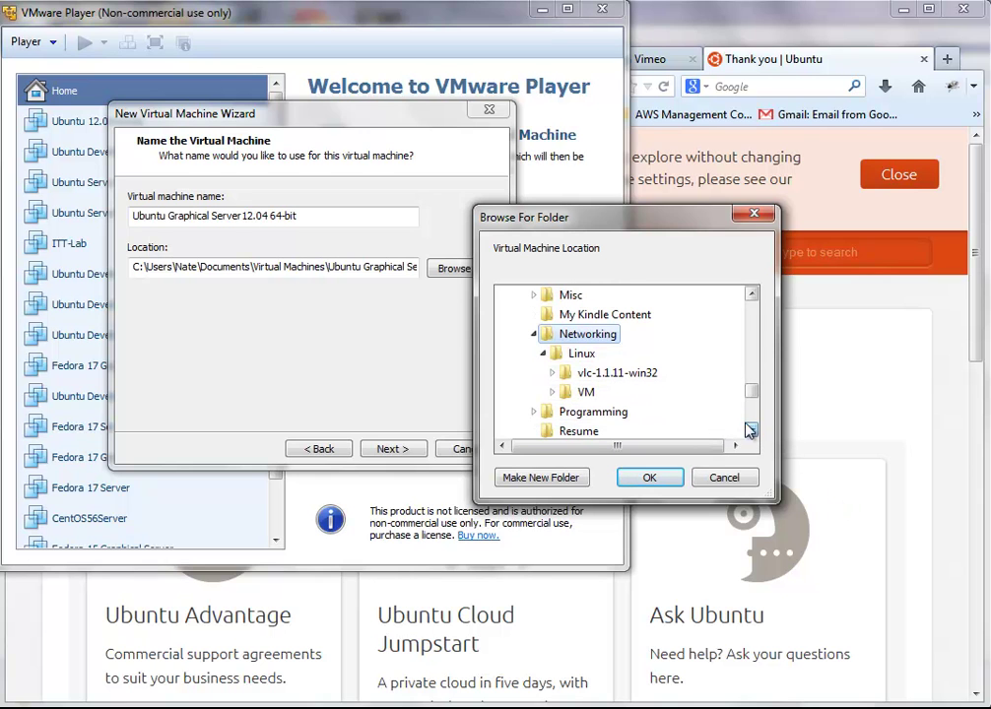
click(587, 392)
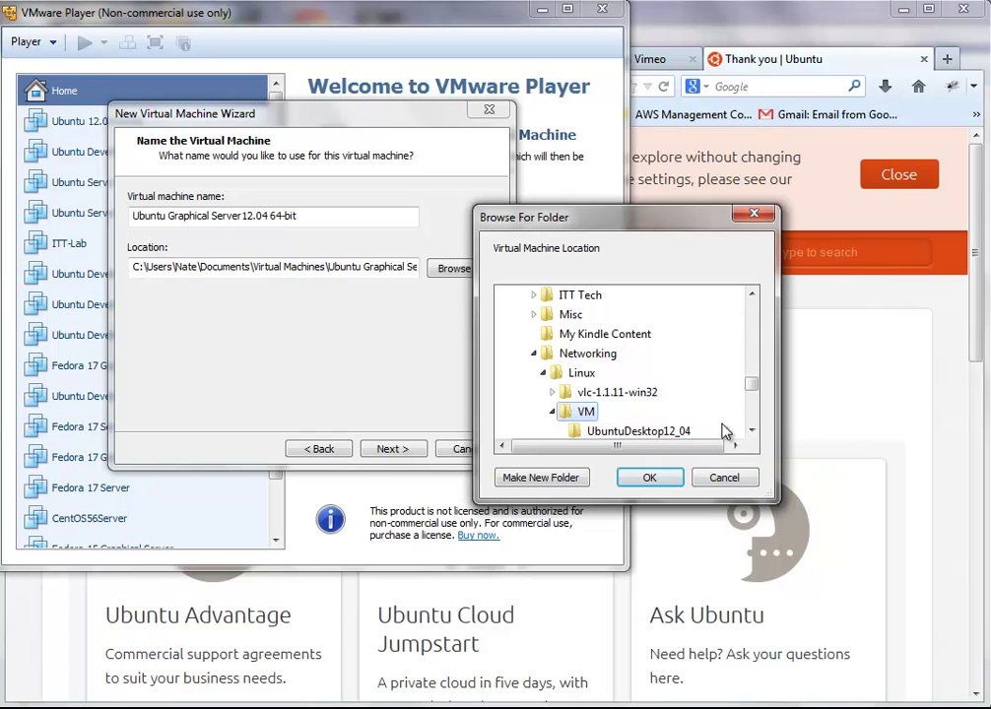
double_click(751, 431)
click(751, 430)
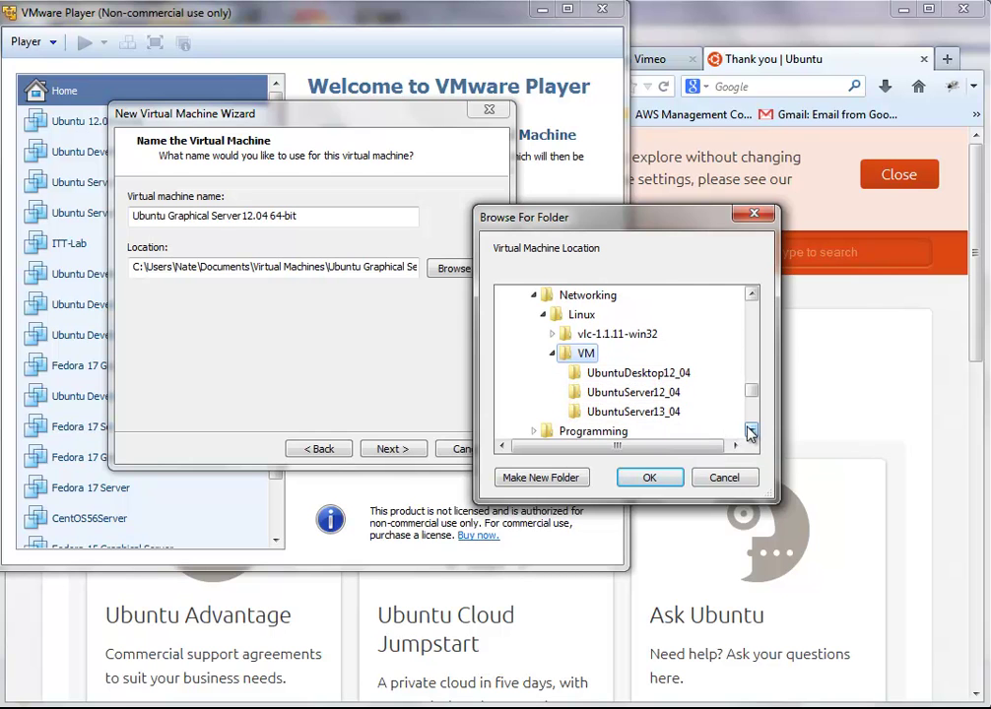
Step: Create a folder UbuntuGraphicalServer12_04 inside VM and accept it as the location
click(548, 479)
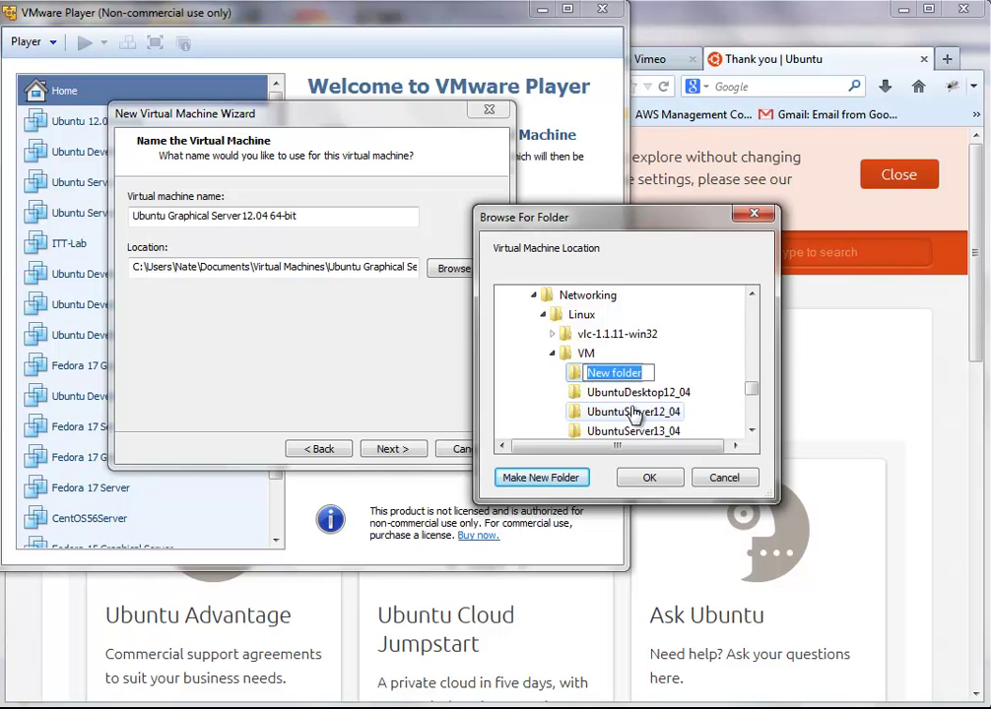
text(Ubunt)
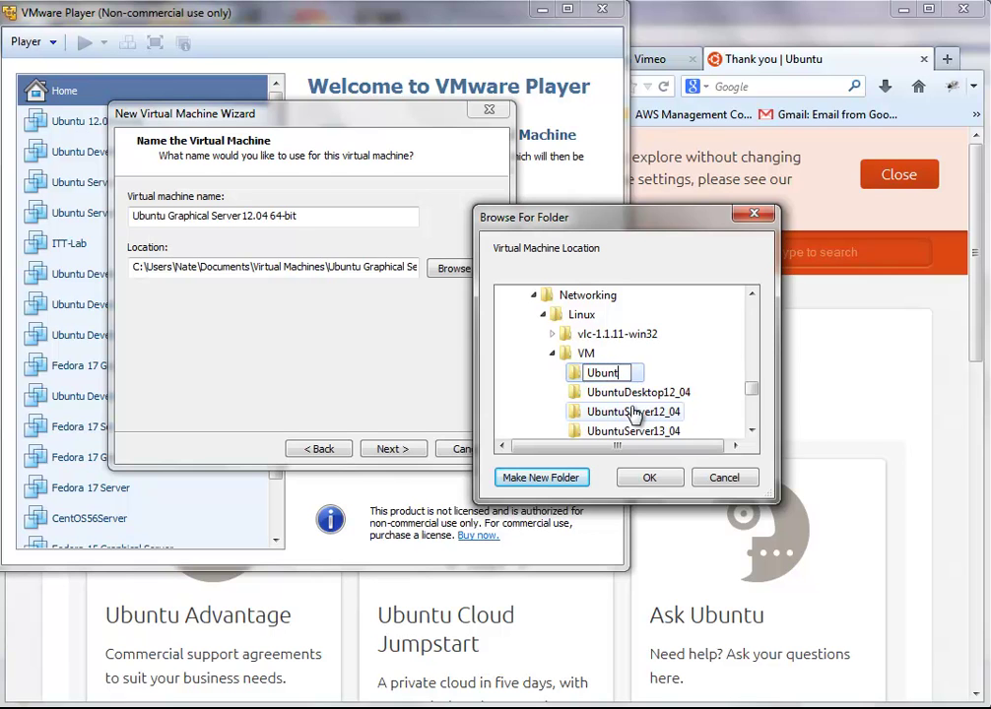
text(uGraph)
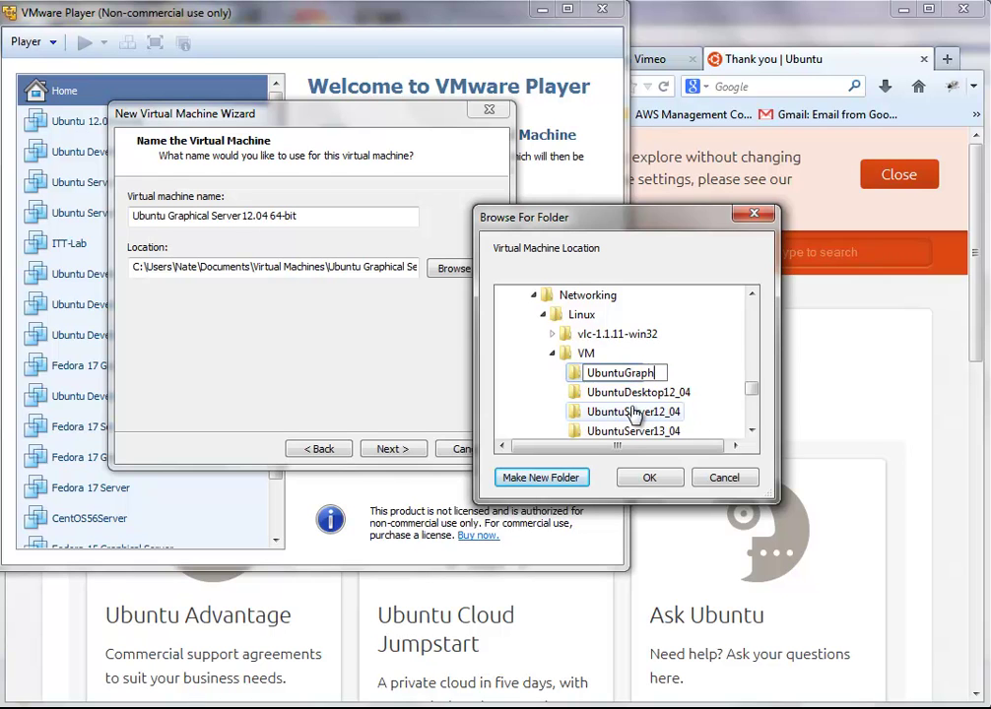
text(icalServer)
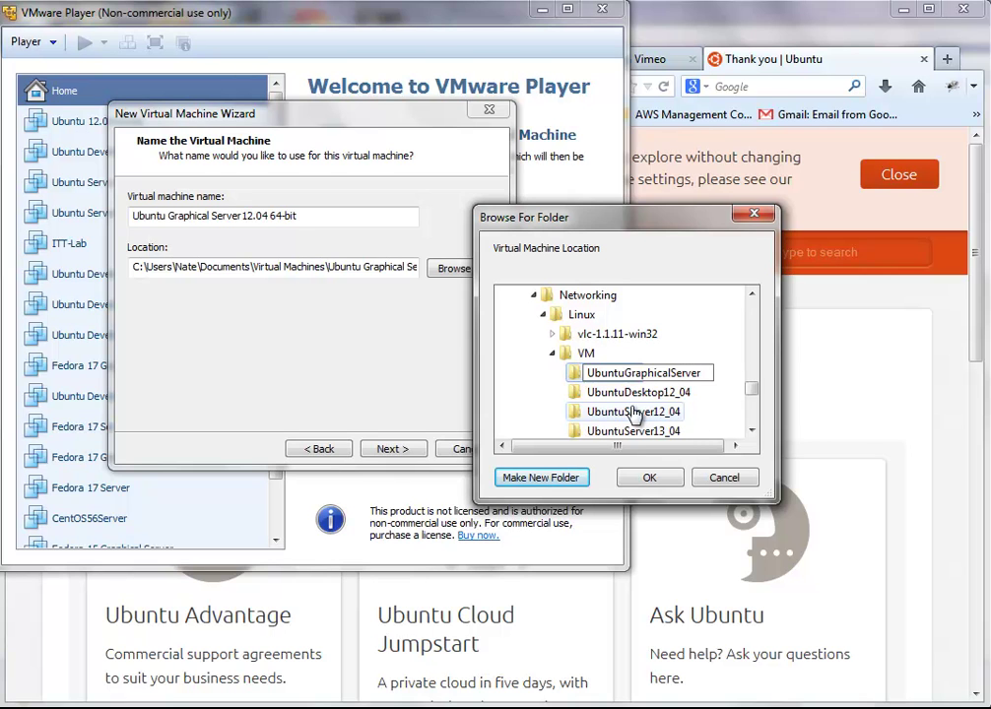
text(12_04)
key(Return)
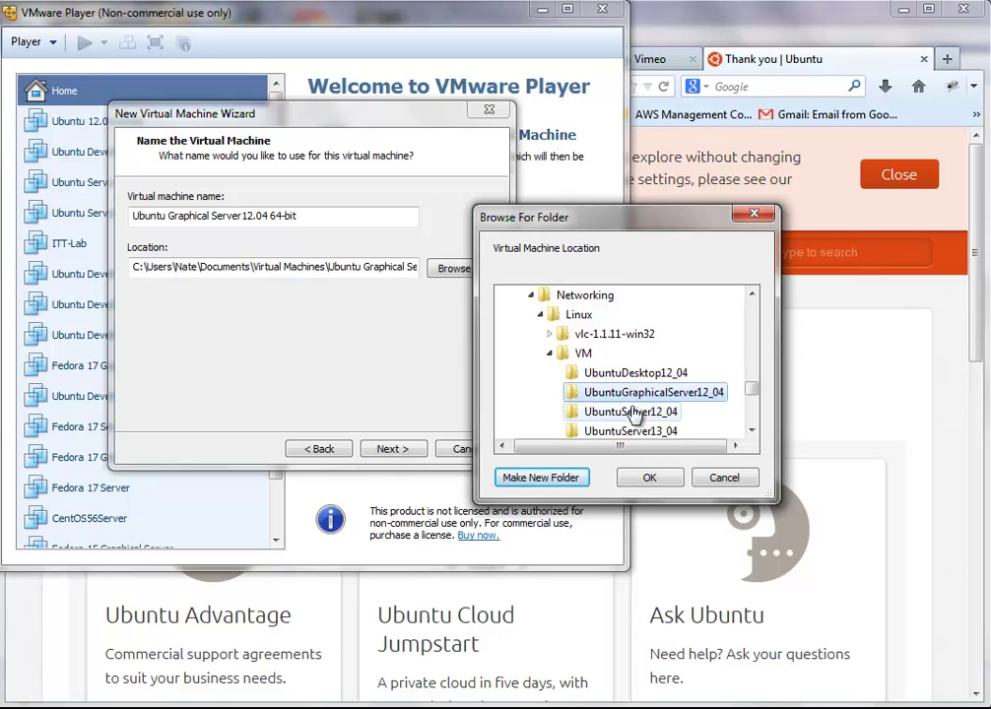
click(647, 487)
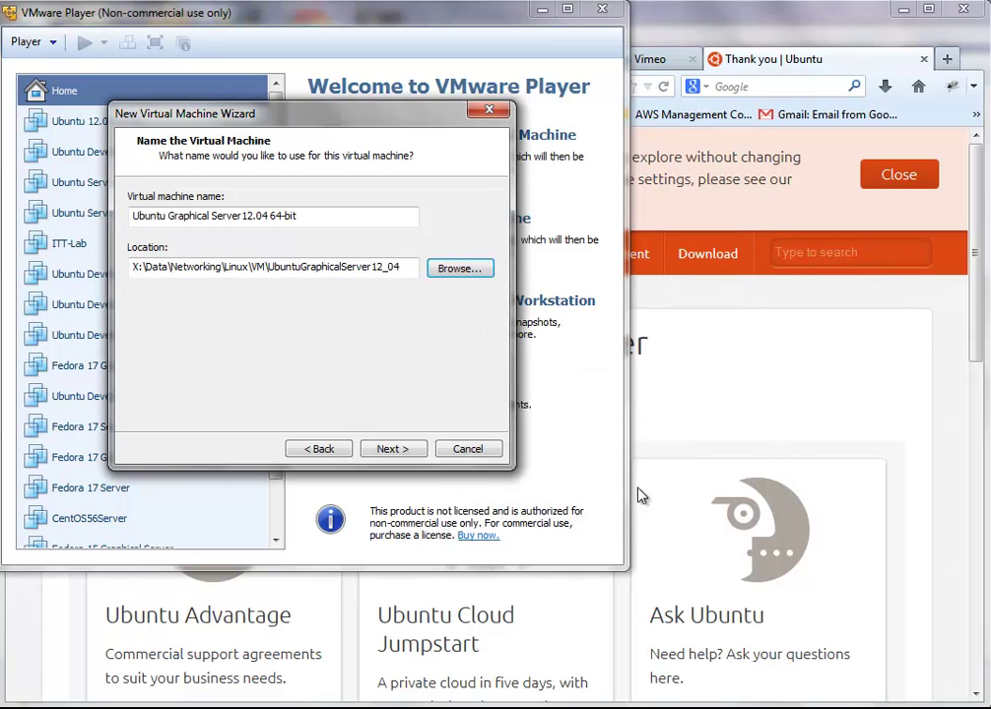
Step: Give the VM a 50 GB maximum disk stored as a single file
click(379, 451)
click(197, 304)
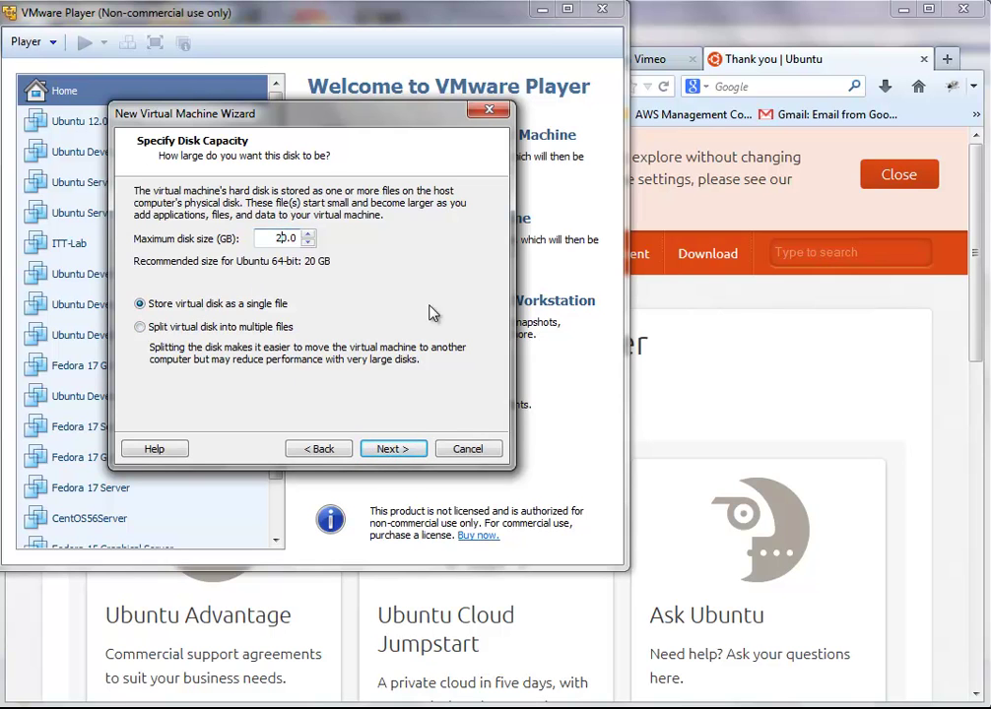
text(8)
key(BackSpace)
key(BackSpace)
click(389, 449)
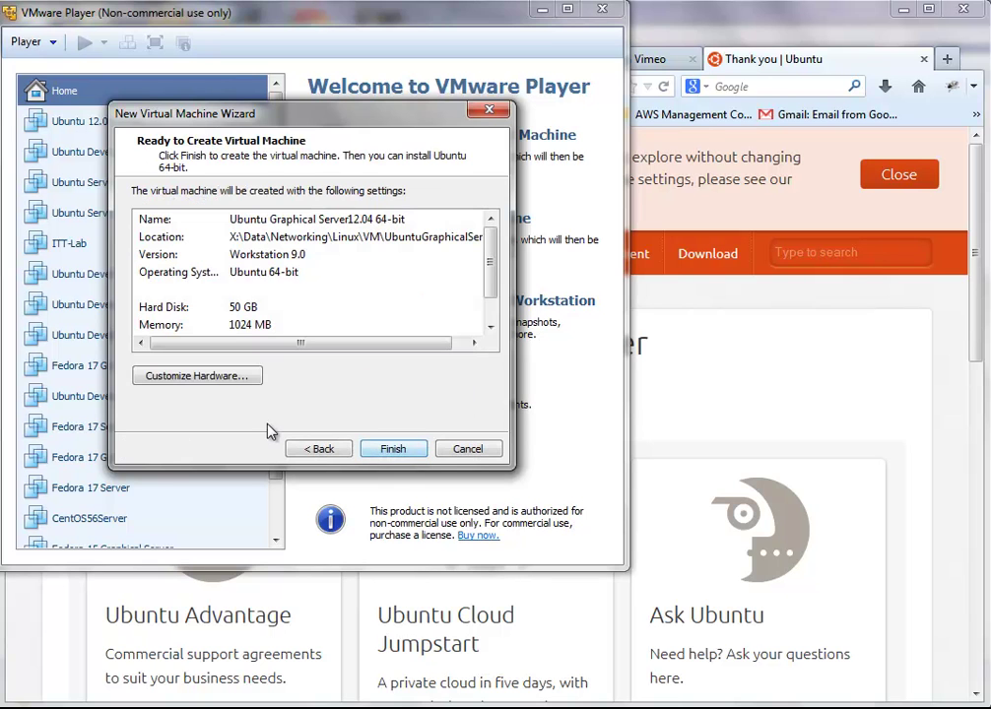
Step: Set the VM hardware to 4 GB memory and 2 processor cores, then select the CD/DVD drive
click(254, 375)
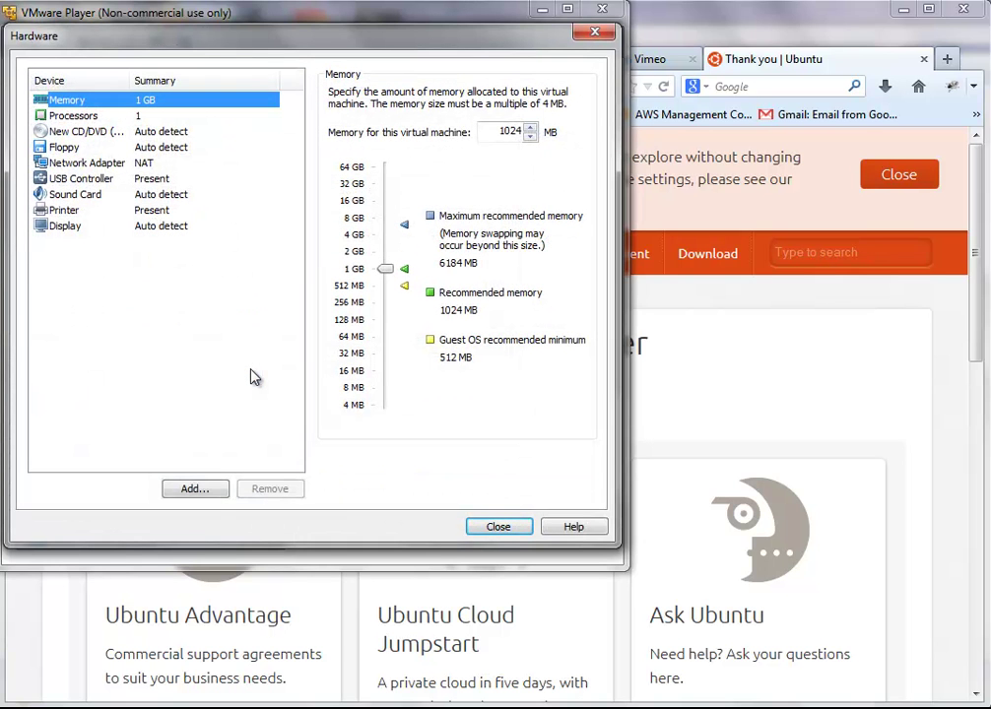
click(340, 241)
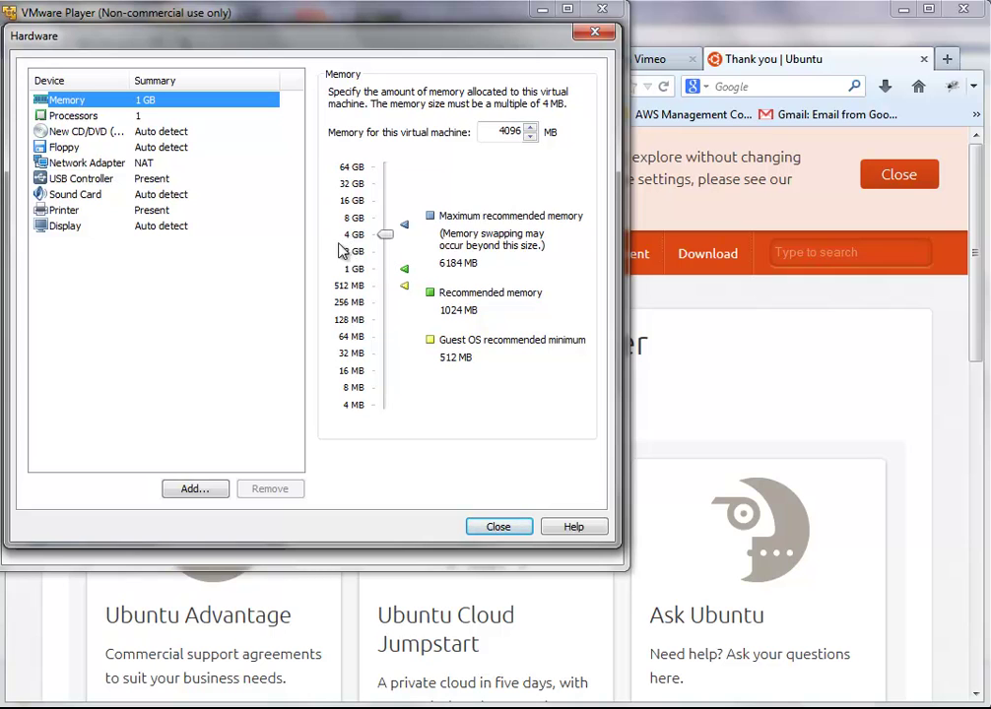
click(98, 115)
click(522, 98)
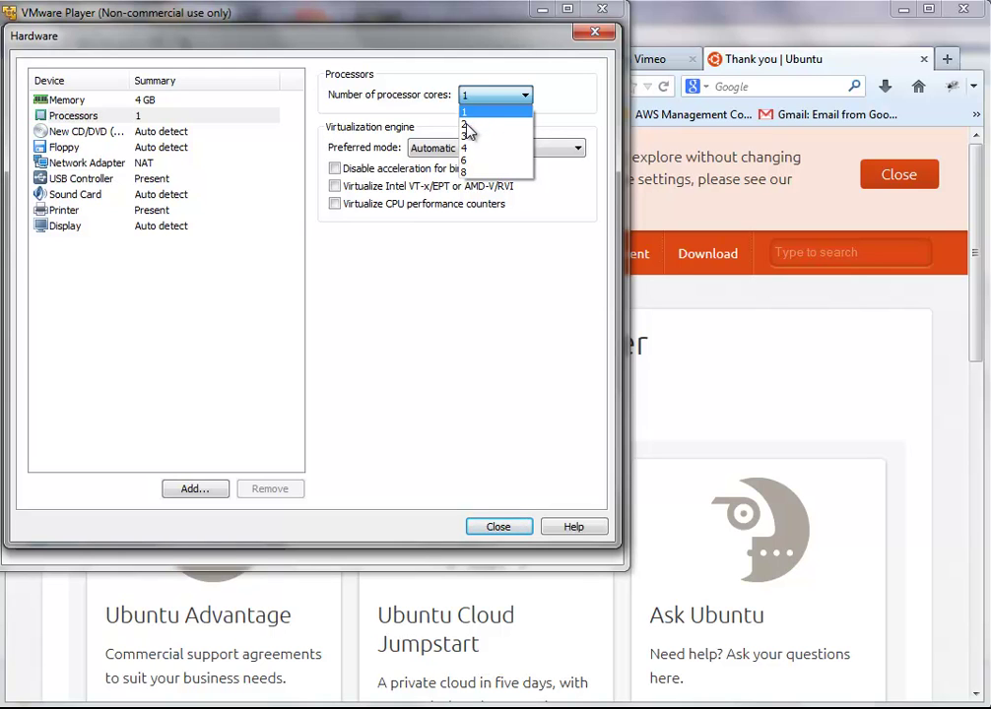
click(462, 124)
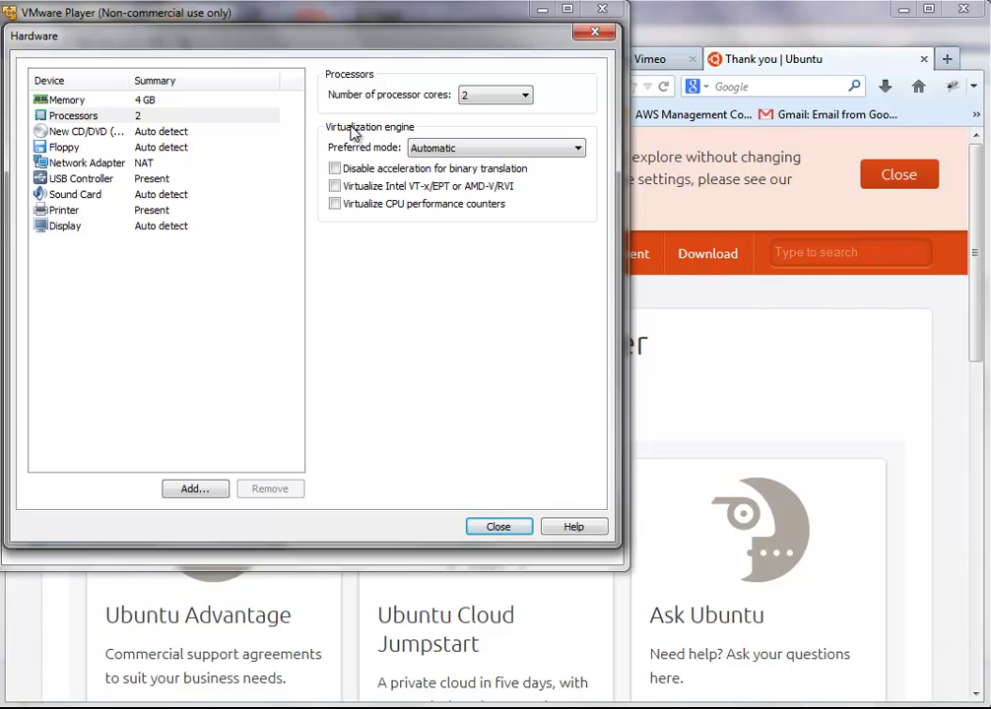
click(186, 132)
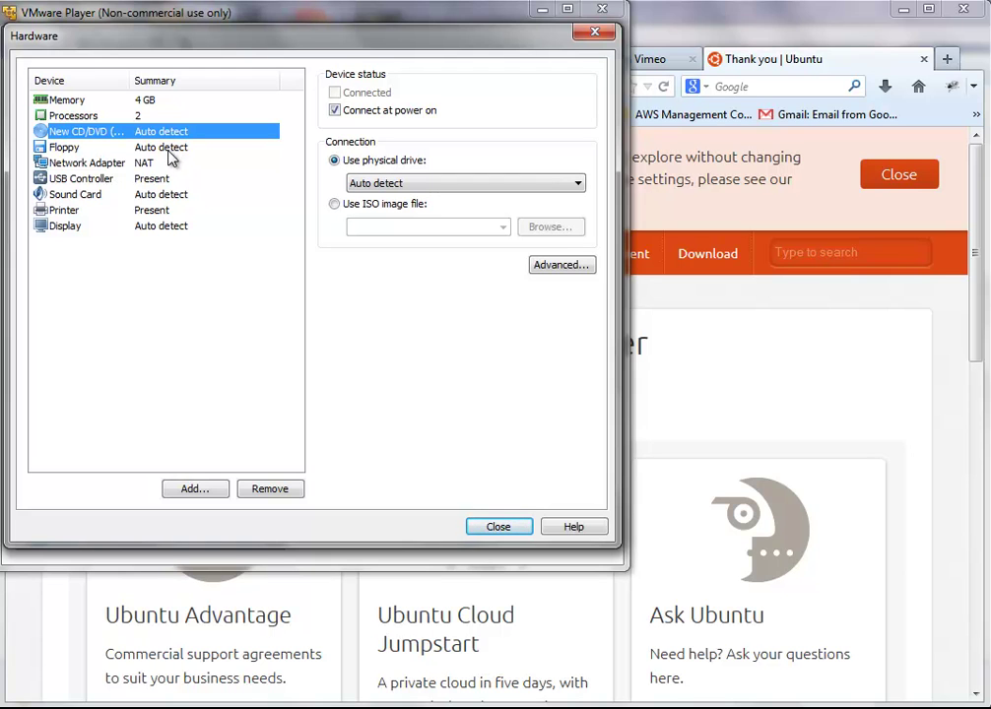
Step: Point the CD/DVD drive to the ubuntu-12.04.2-server-amd64.iso image in the Linux folder
click(335, 206)
click(558, 229)
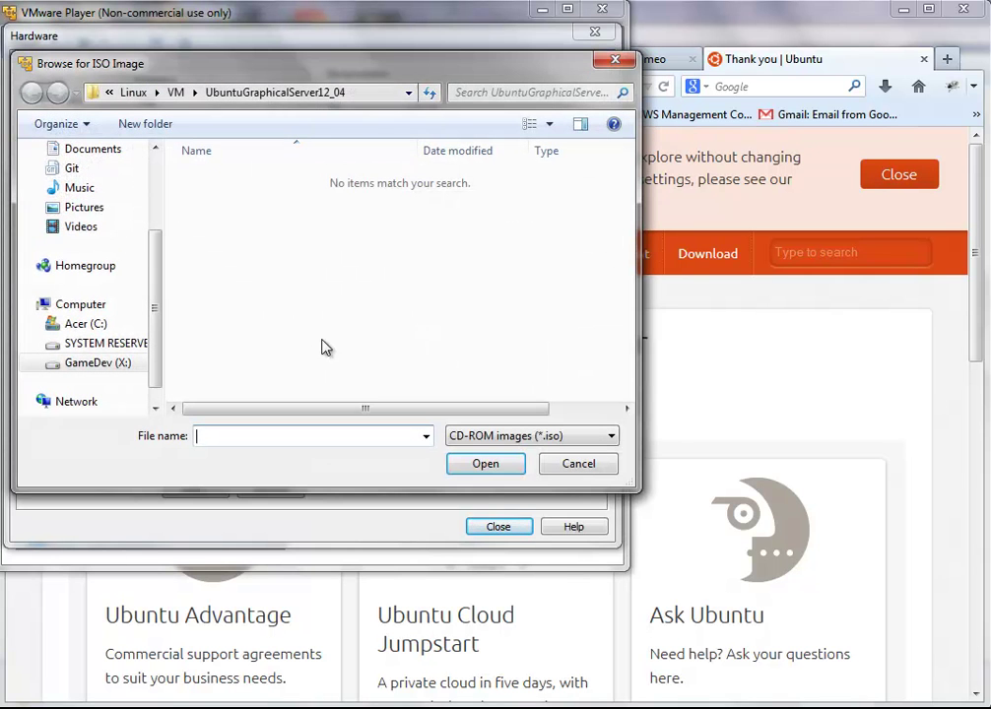
click(176, 94)
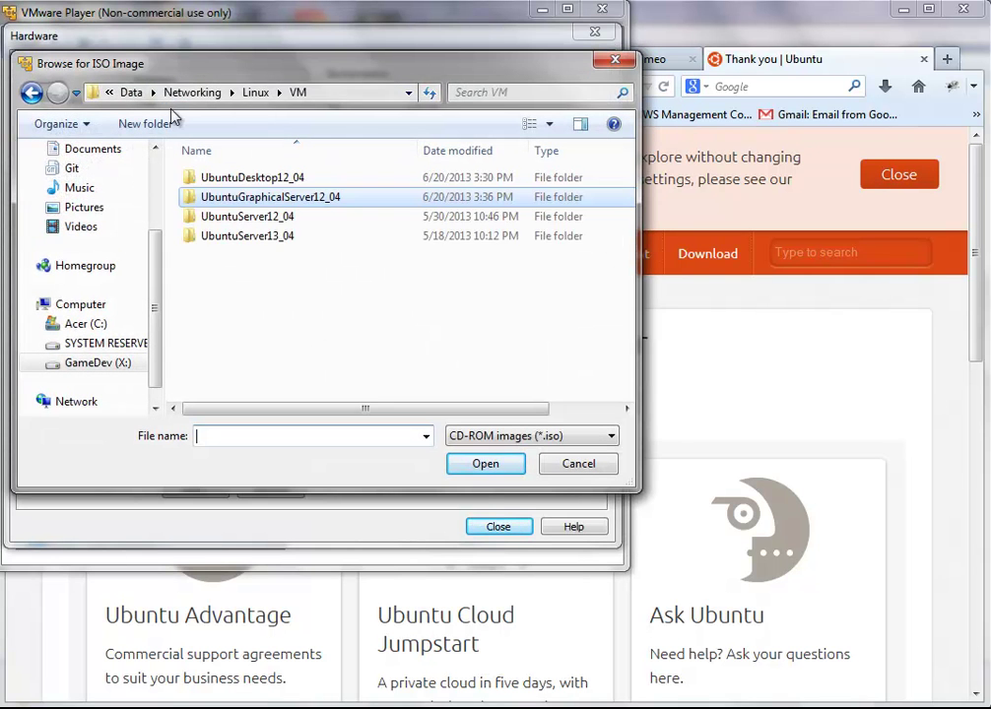
click(253, 93)
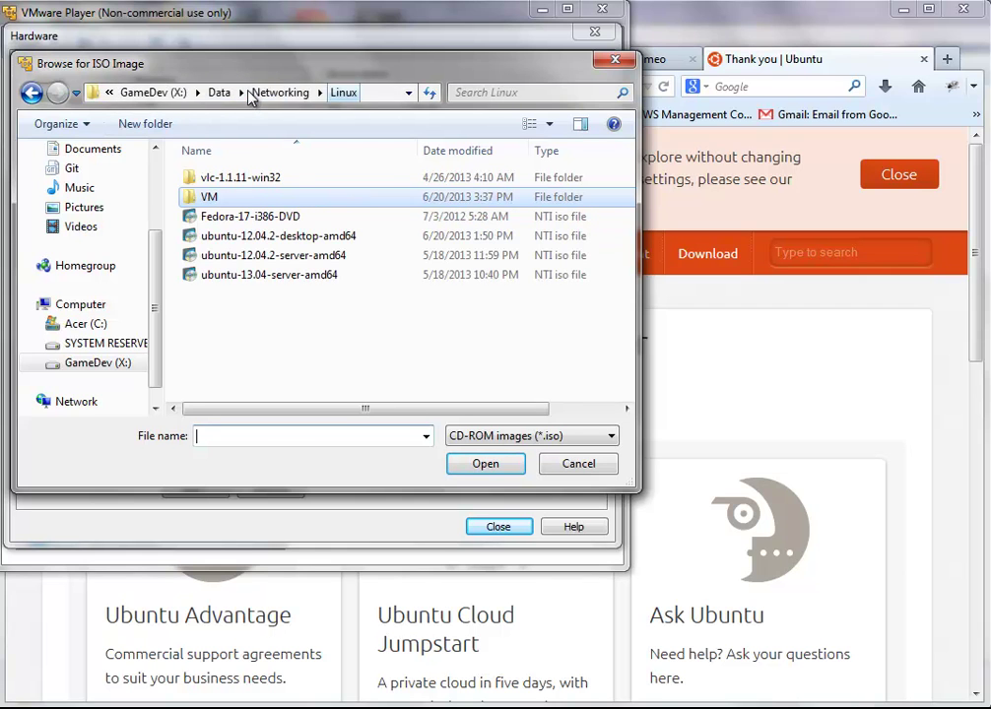
click(301, 260)
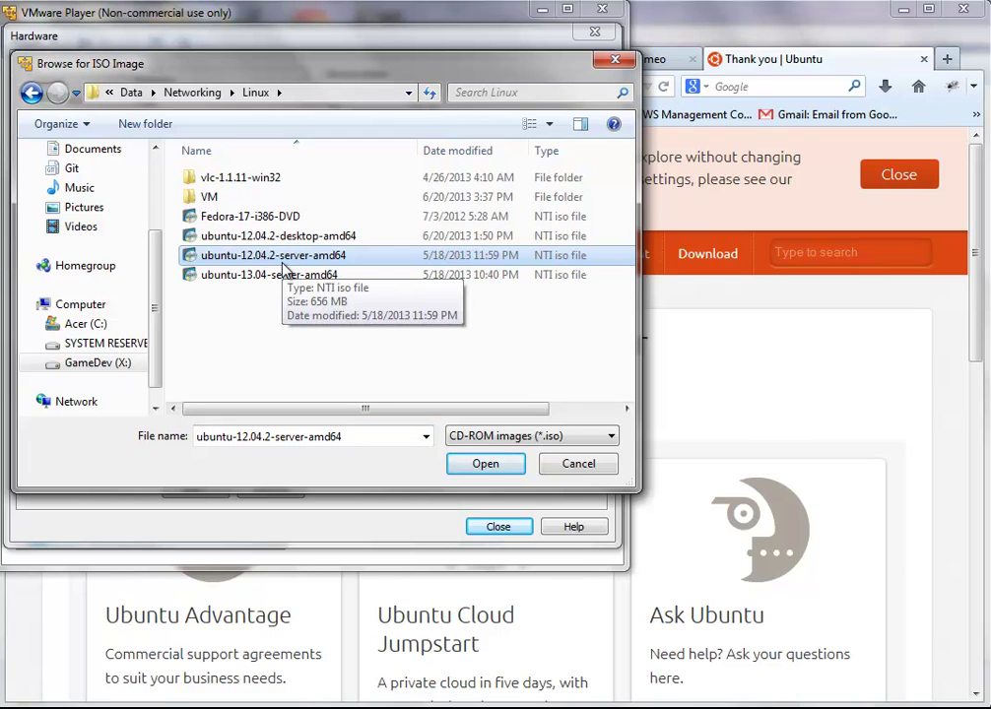
click(483, 464)
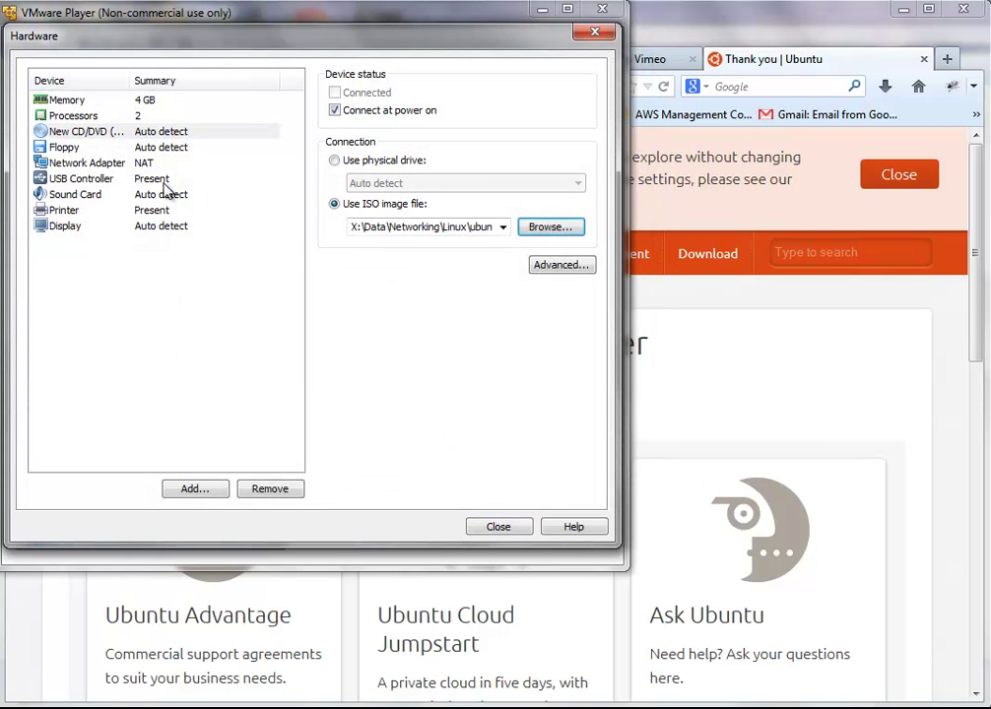
Step: Check the Floppy, Network, USB, Sound, Printer, Display, Memory, Processors and CD/DVD settings, then close
click(104, 148)
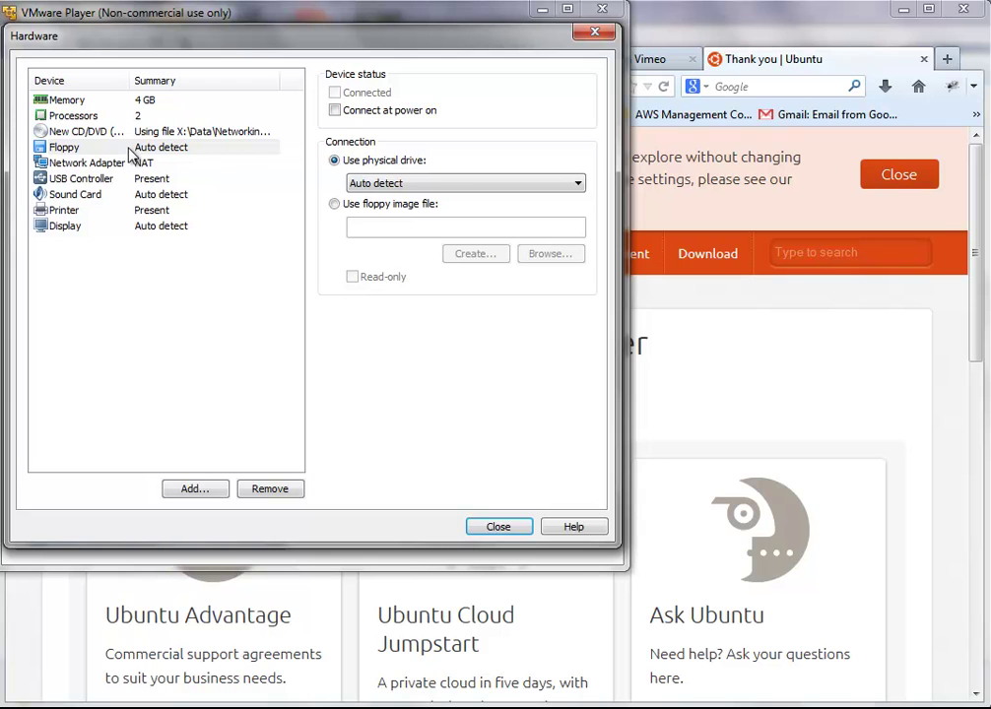
click(103, 164)
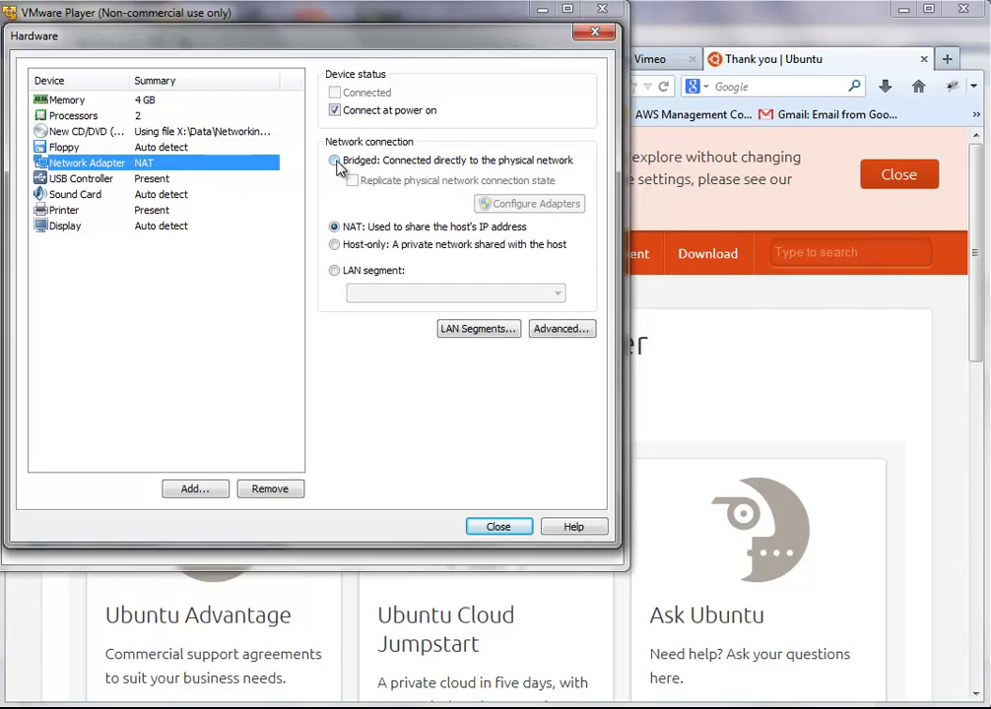
click(93, 181)
click(87, 198)
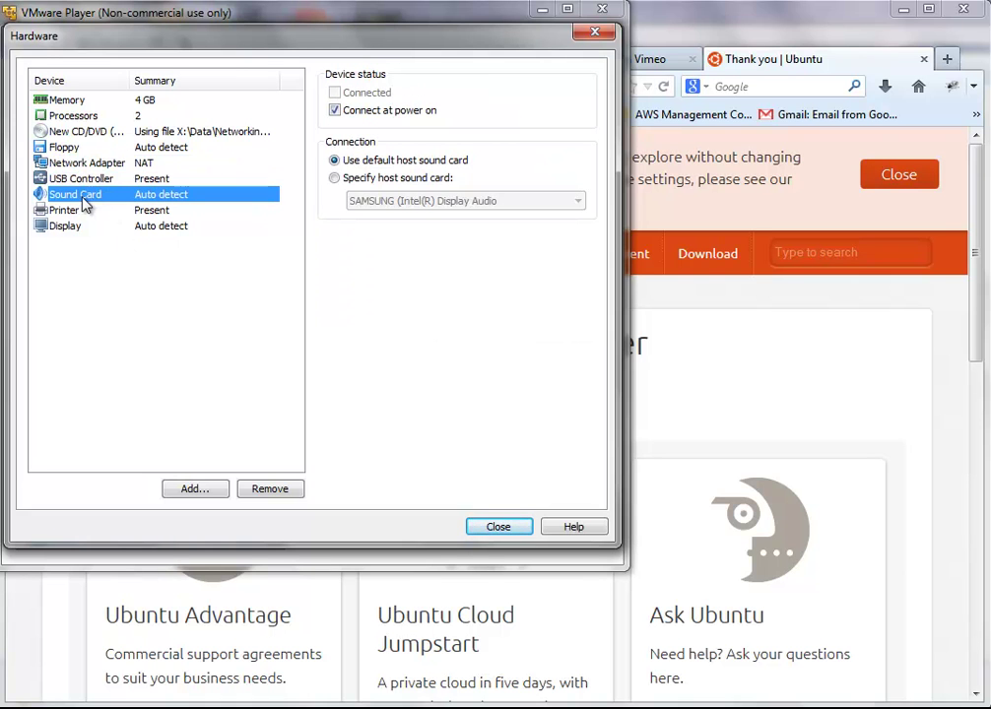
click(82, 215)
click(79, 226)
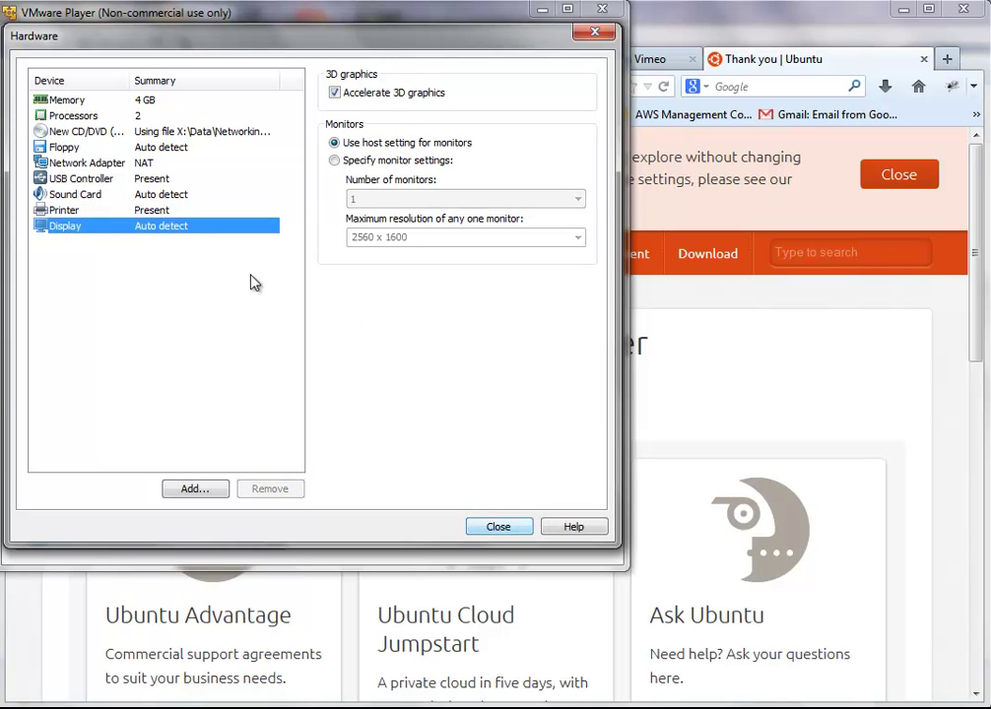
click(113, 100)
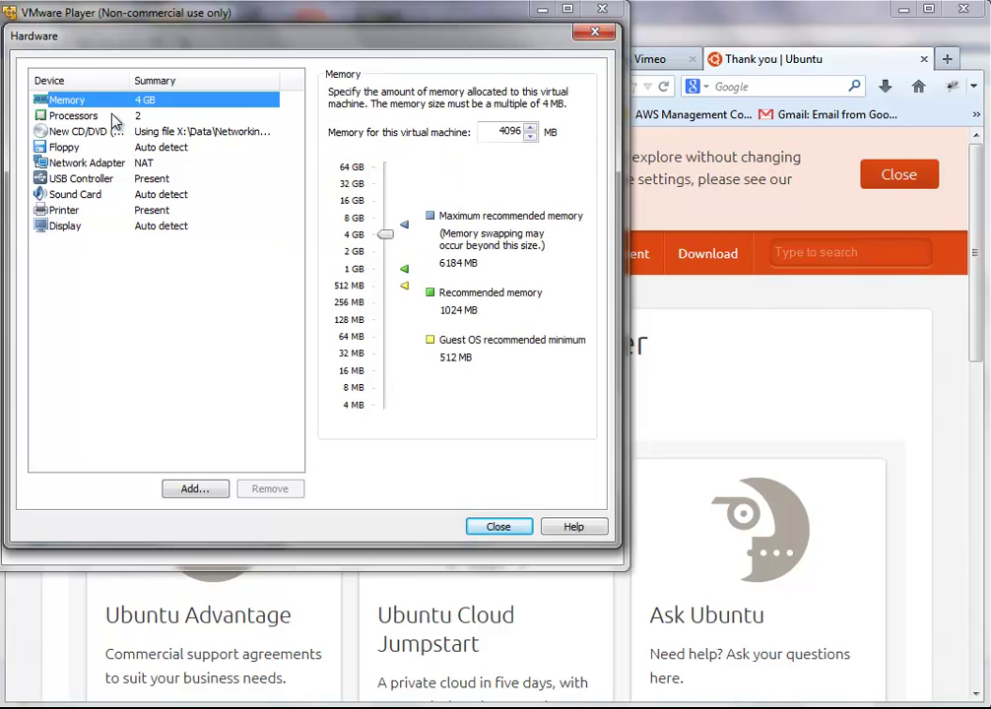
click(91, 115)
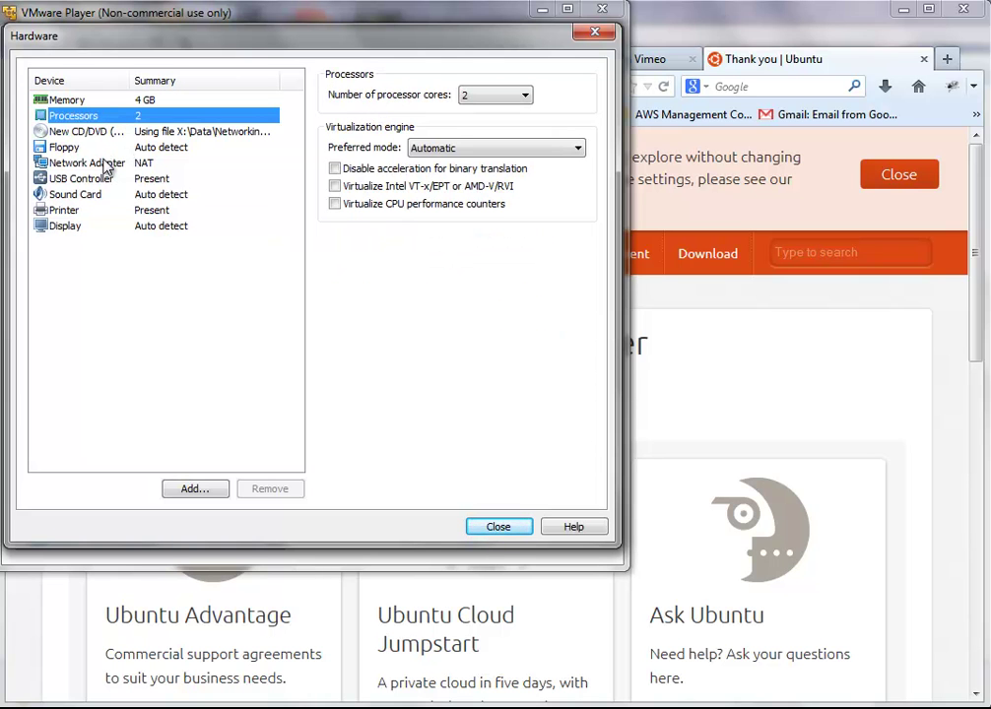
click(106, 134)
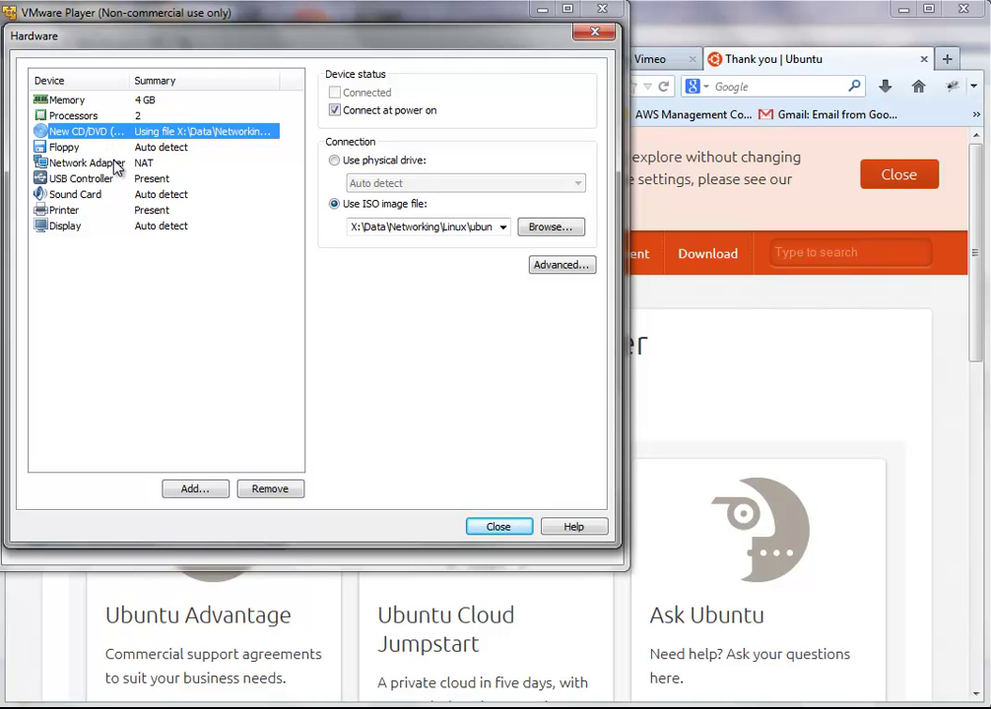
click(495, 526)
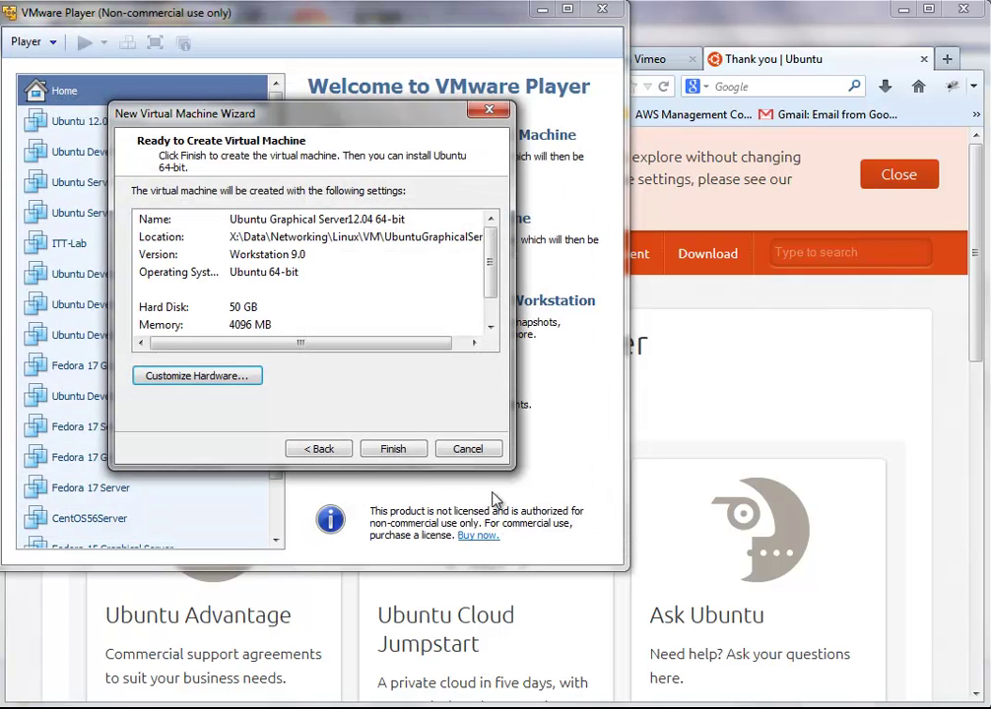
Step: Create the new VM and power it on, postponing VMware Tools and dismissing the devices notice
click(397, 452)
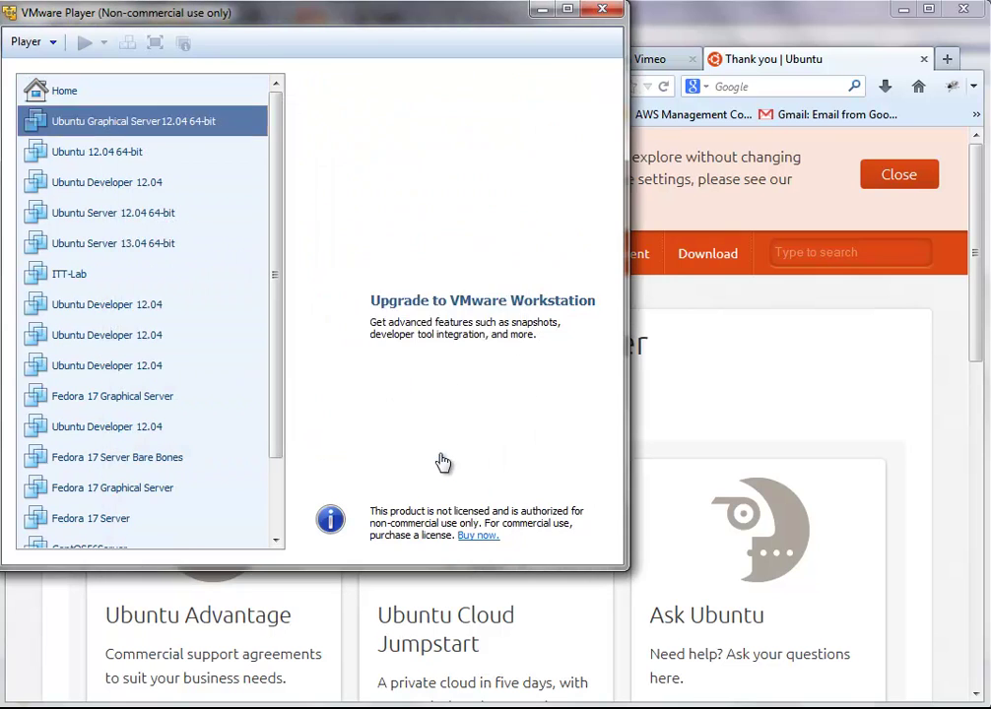
double_click(175, 122)
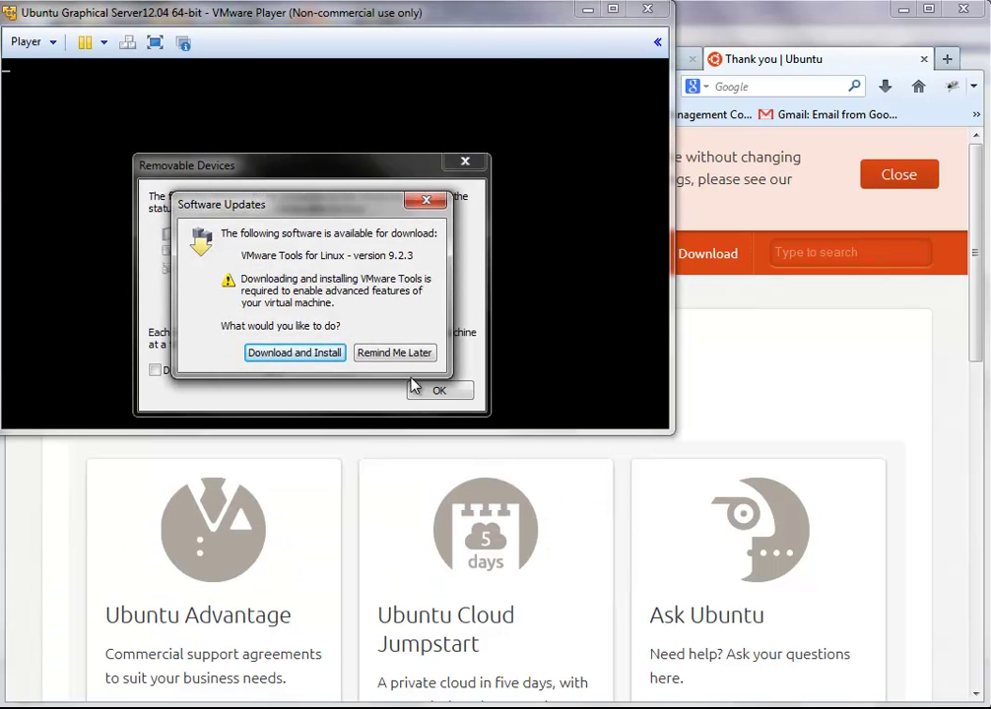
click(412, 353)
click(433, 392)
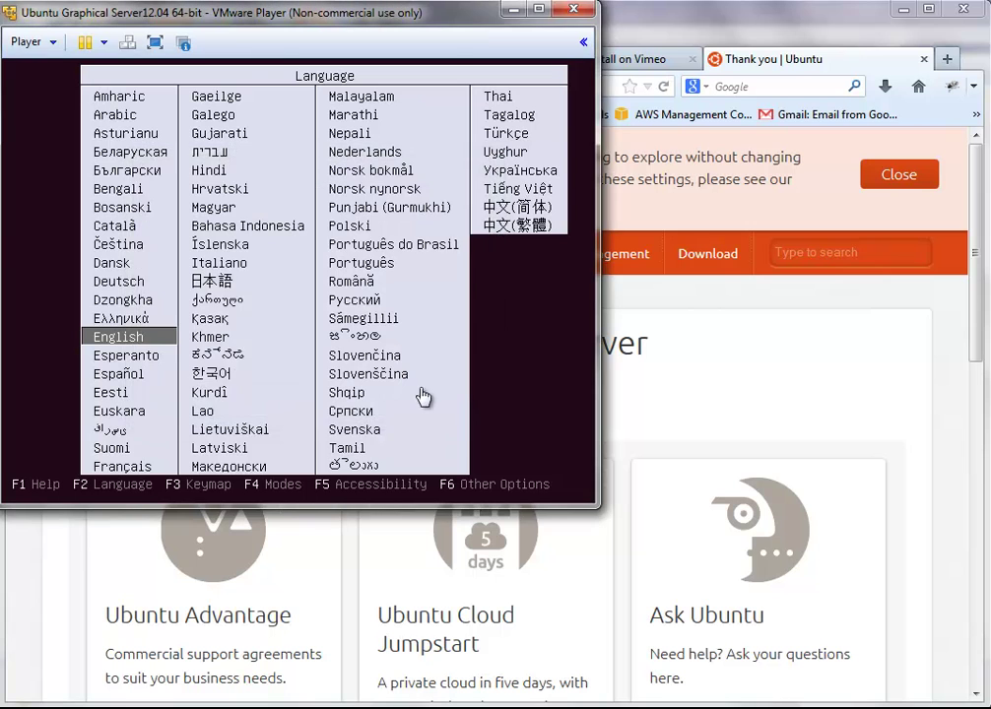
Step: In the VM console, pick English at the boot menu and start Install Ubuntu Server
click(392, 289)
key(Return)
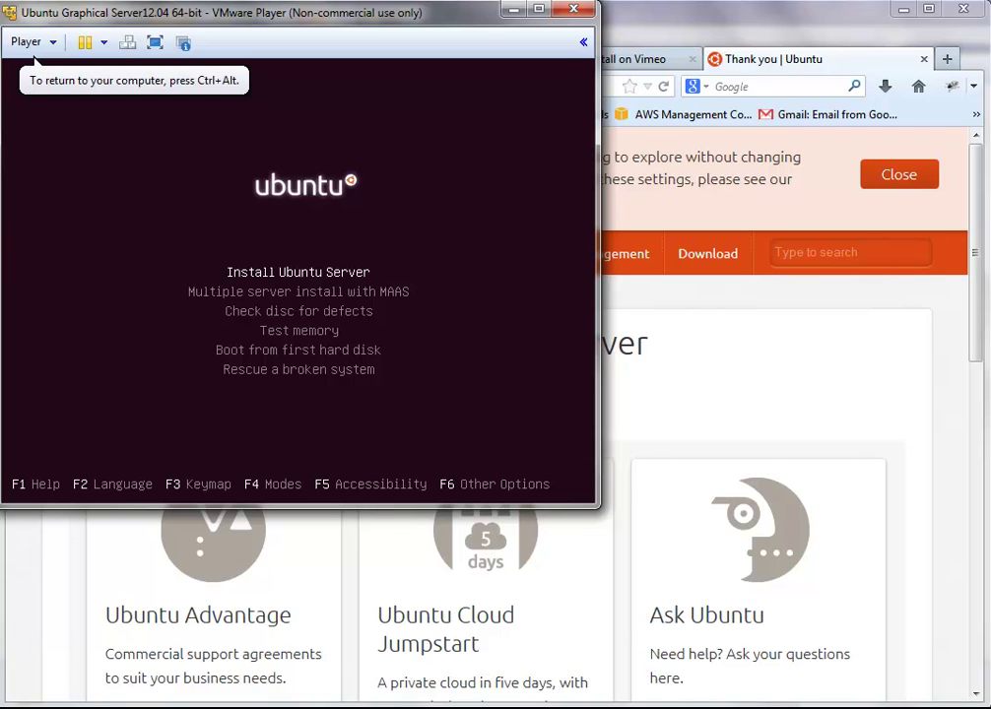
key(Return)
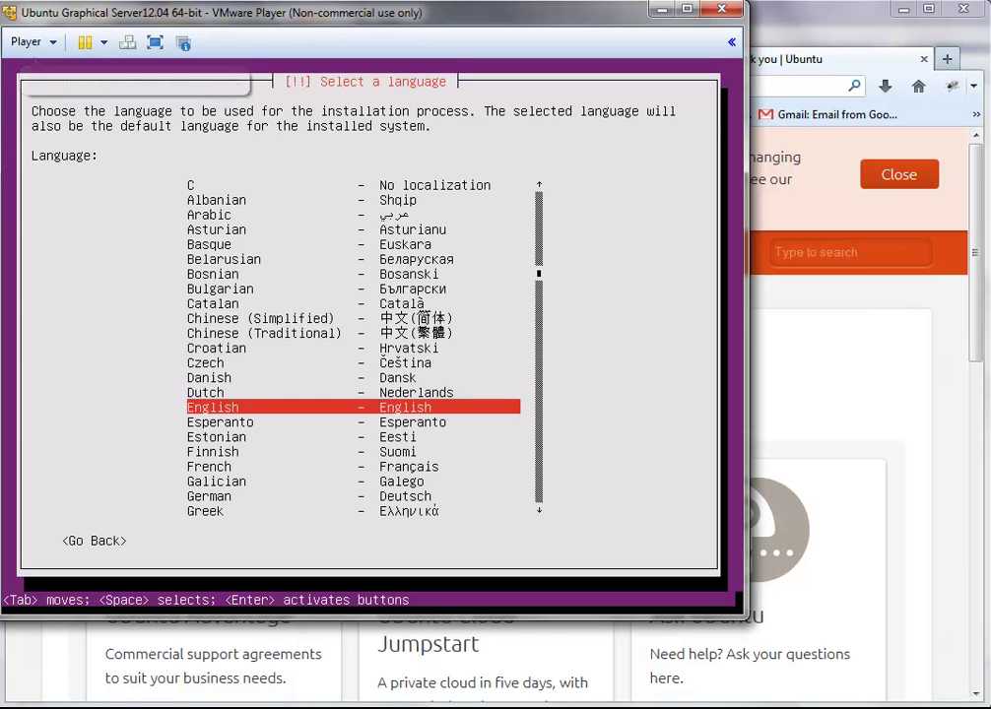
Step: Choose English, location United States, no keyboard detection, and the English (US) keyboard layout
key(Return)
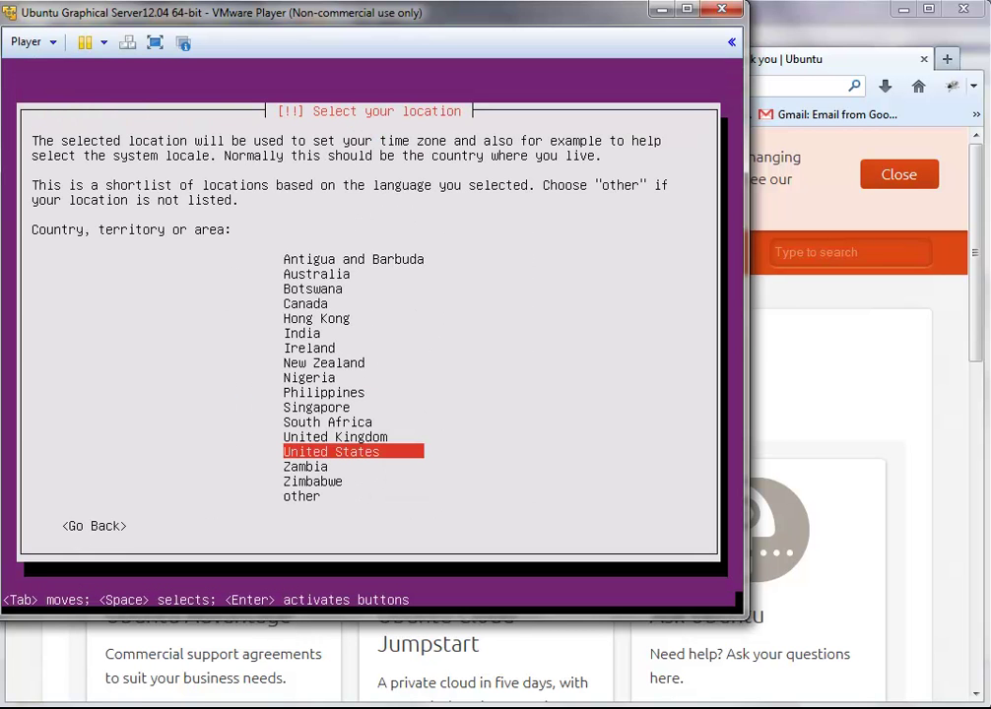
key(Return)
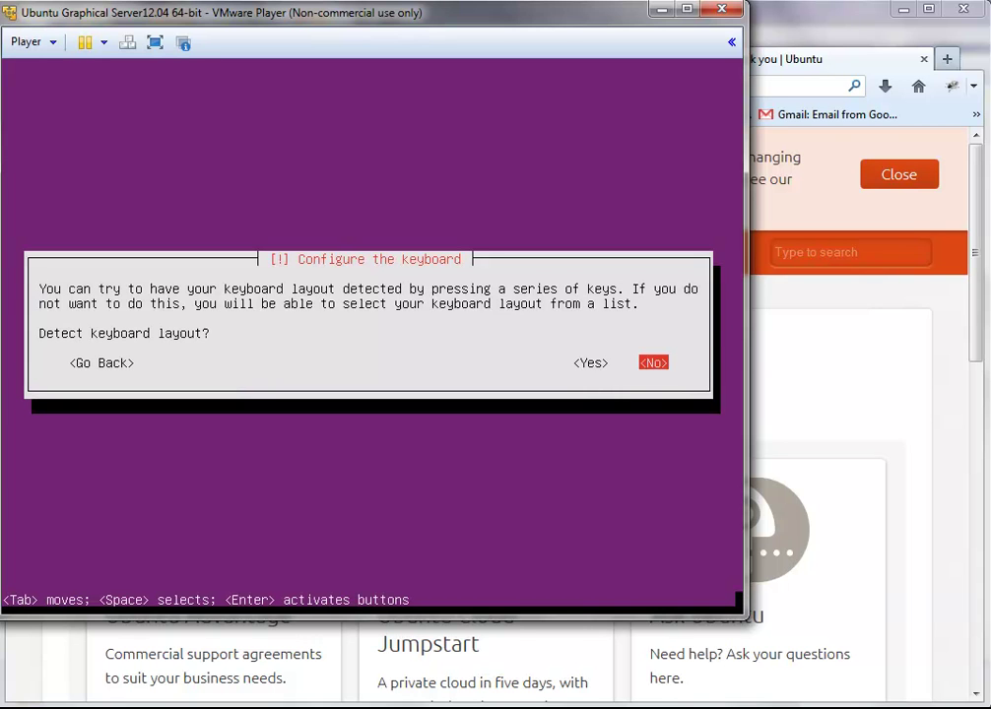
key(Return)
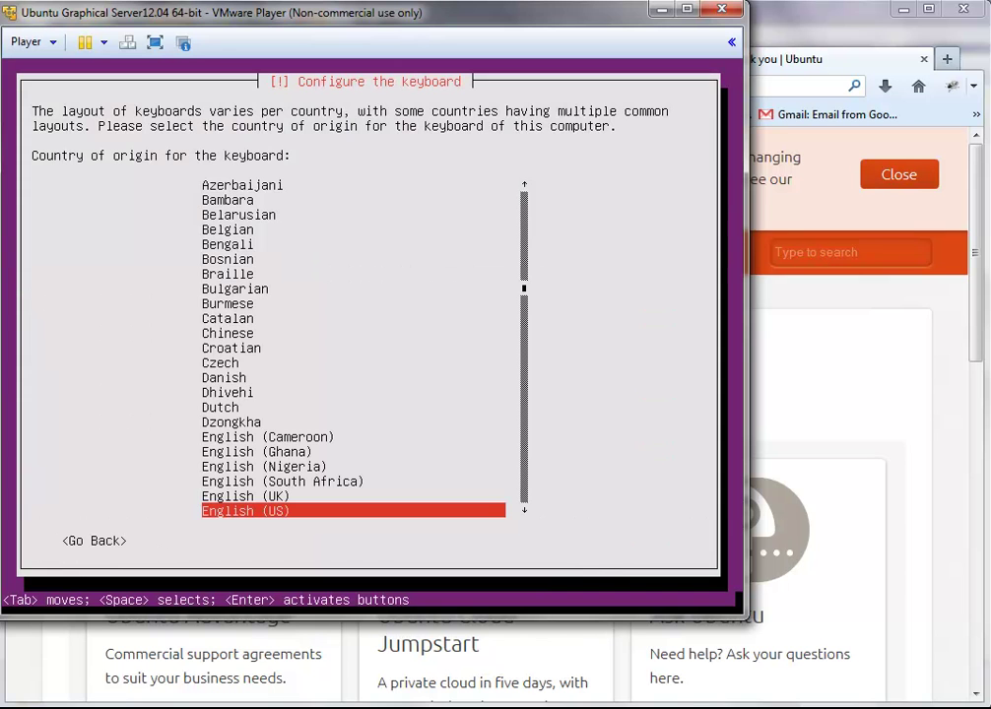
key(Return)
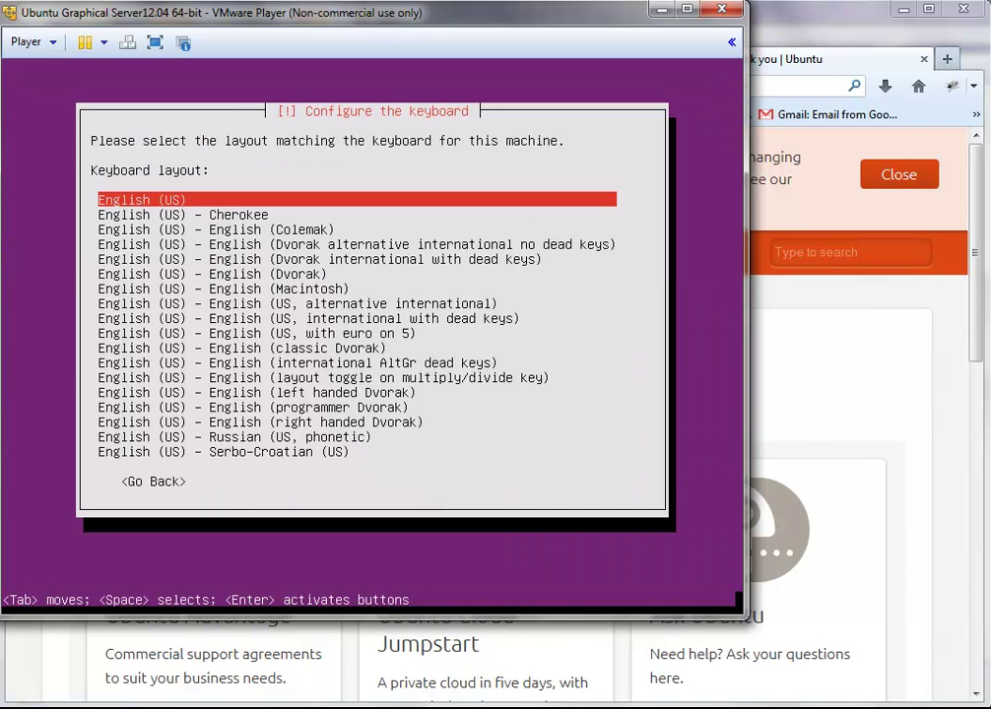
key(Return)
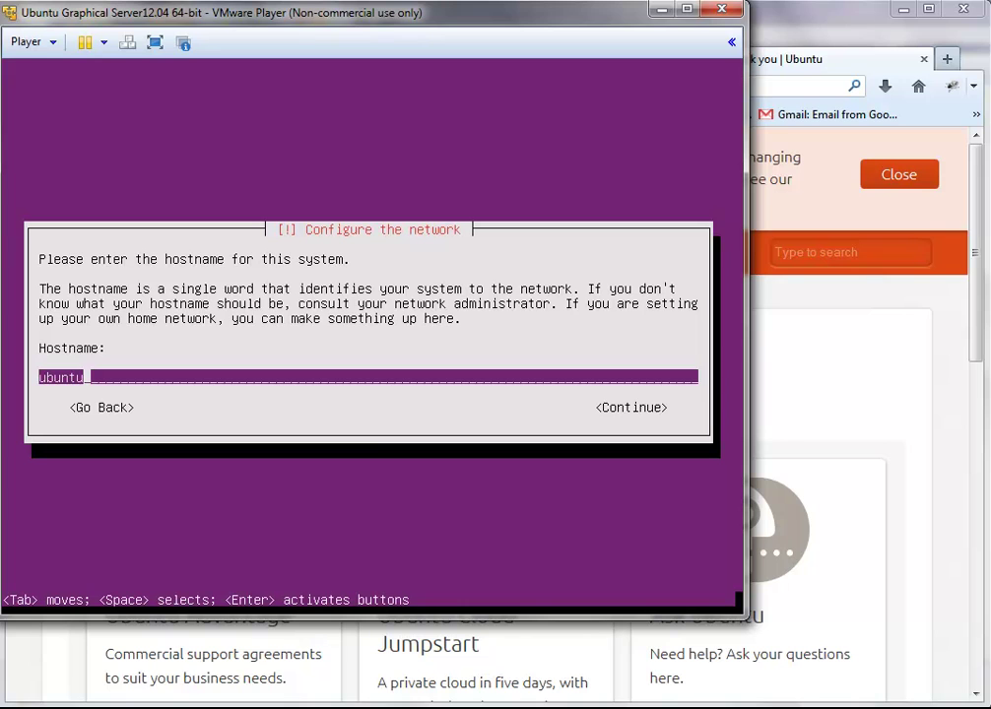
Step: Append 'Server' to make the hostname ubuntuServer and continue
text(Server)
key(Tab)
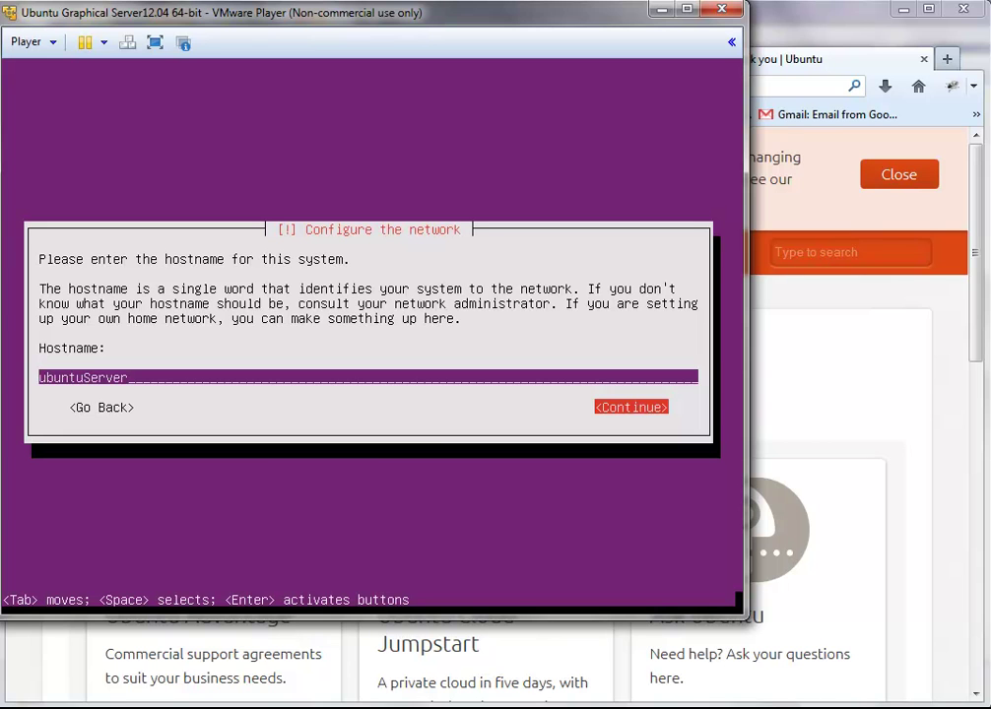
key(Return)
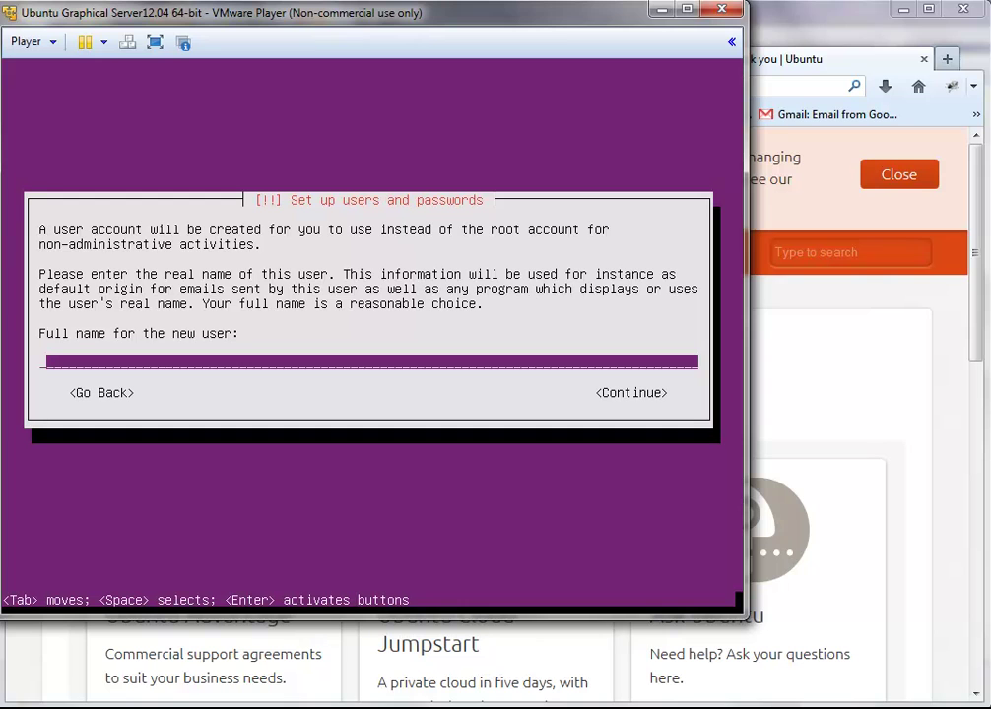
Step: Enter the new user's full name and accept the suggested username
text(Nate Nesler)
key(Tab)
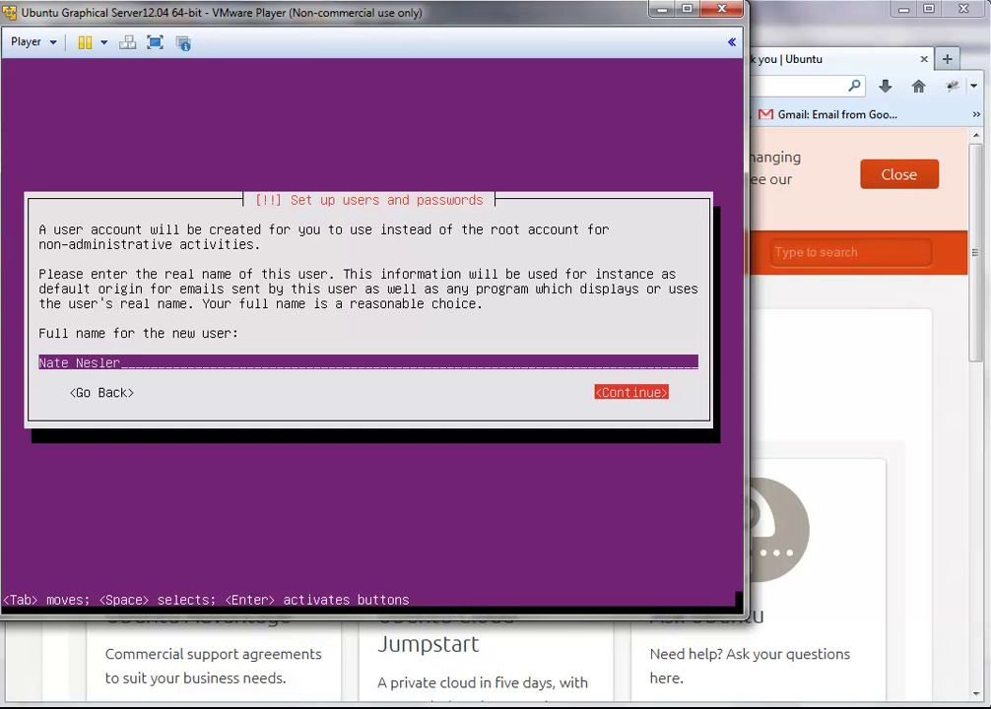
key(Return)
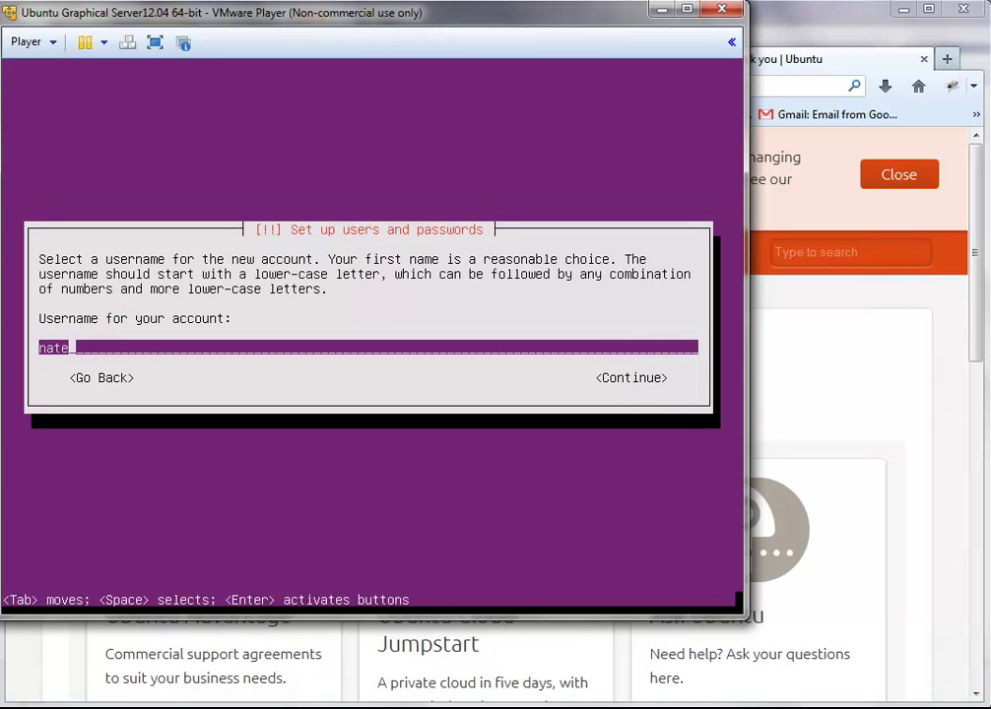
key(Tab)
key(Return)
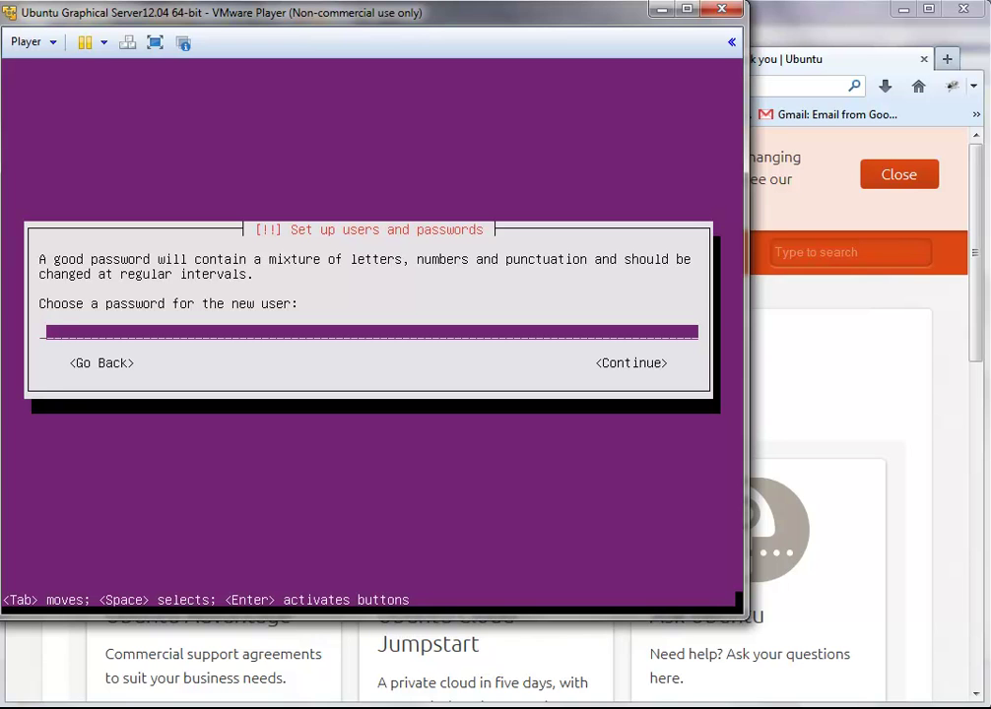
Step: Set and confirm the user's password, then decline home directory encryption
text(********)
key(Return)
text(********)
key(Return)
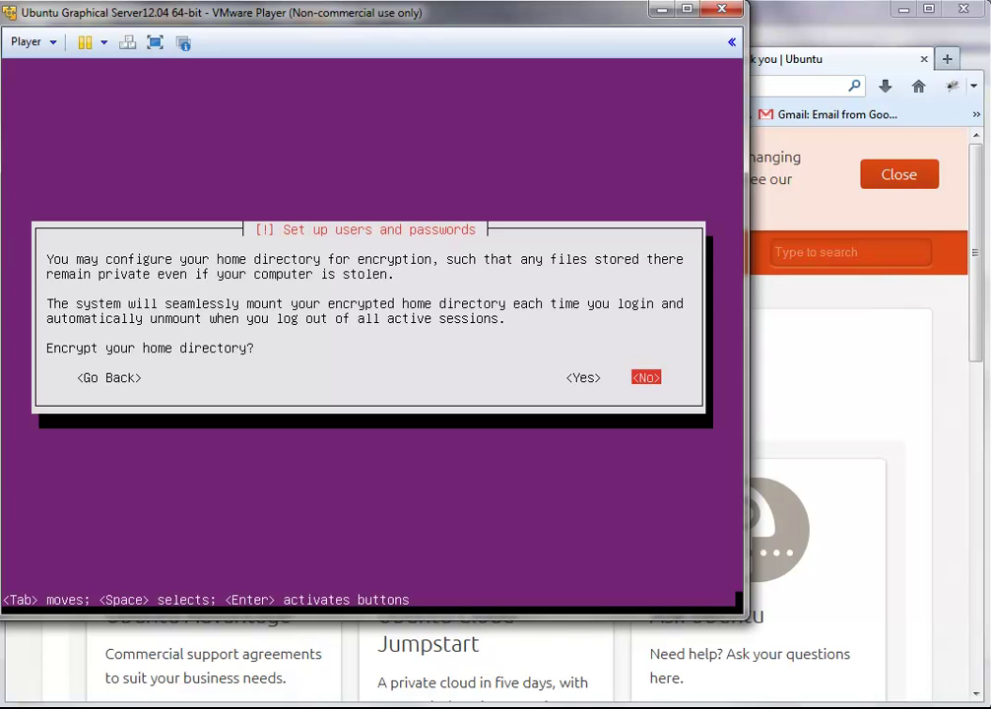
key(Return)
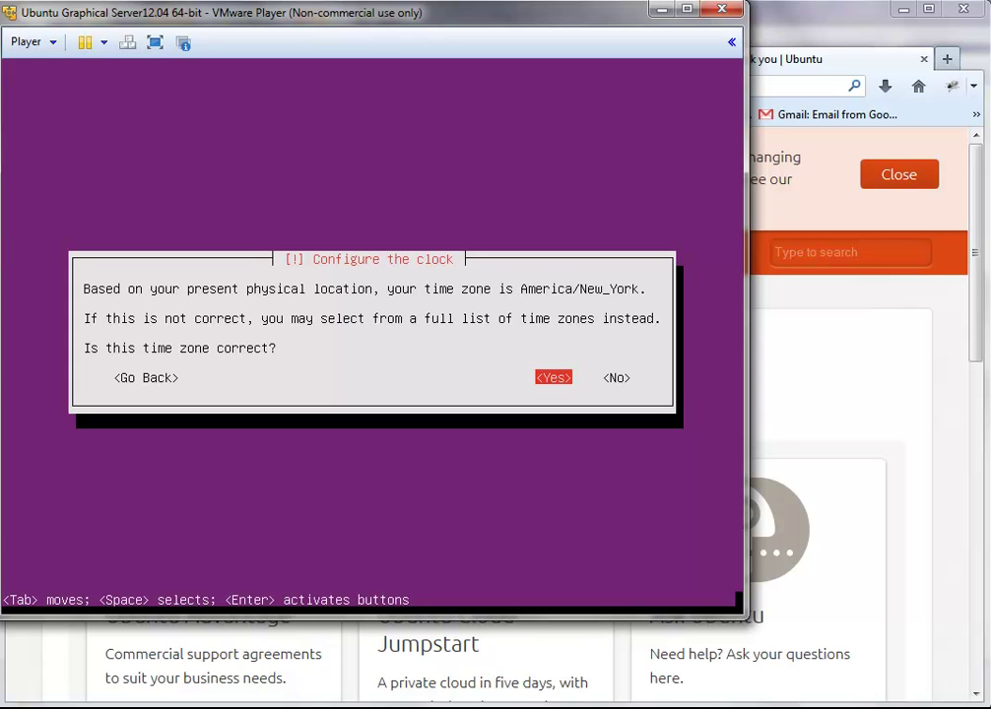
Step: Confirm America/New_York as the time zone
key(Return)
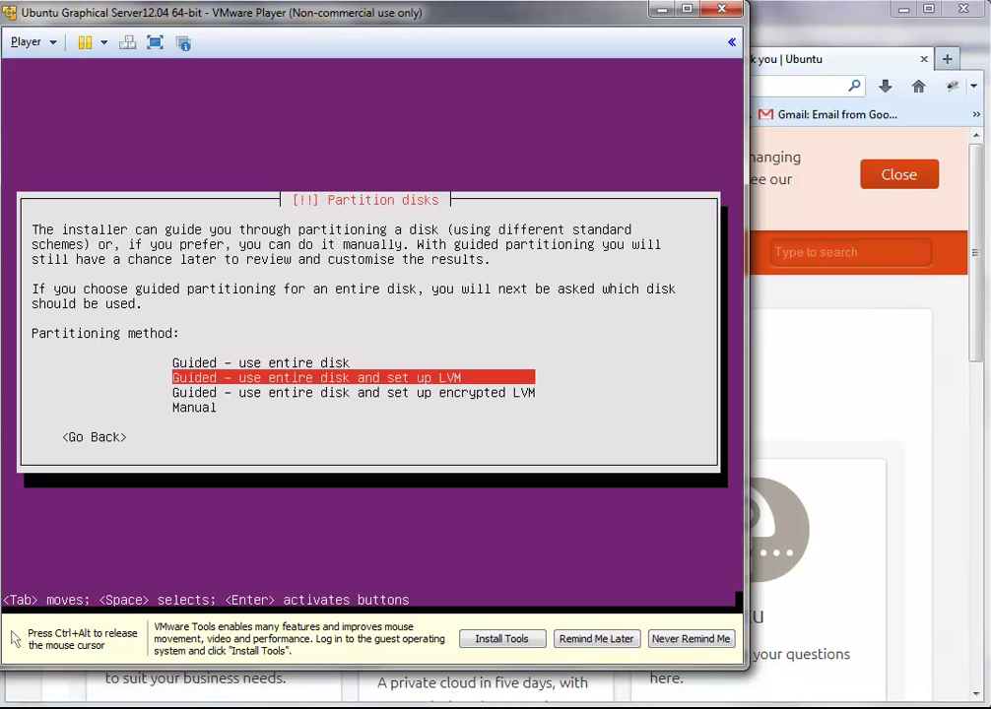
Step: Apply guided LVM partitioning to the 53.7 GB sda disk using all 53.4 GB, and write changes
key(Return)
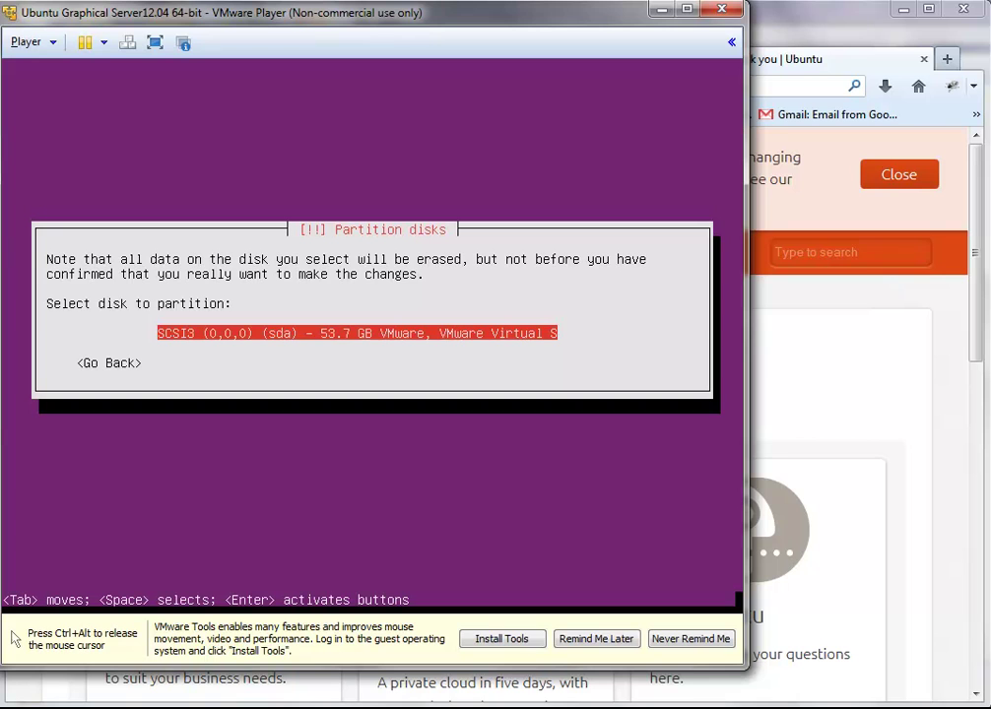
key(Return)
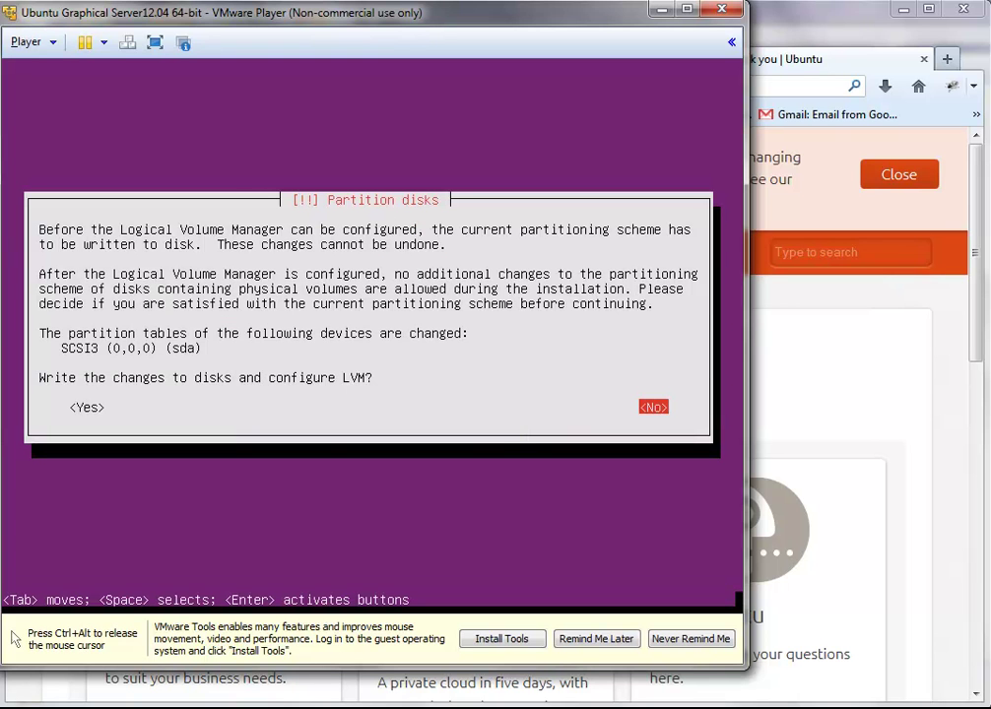
key(Tab)
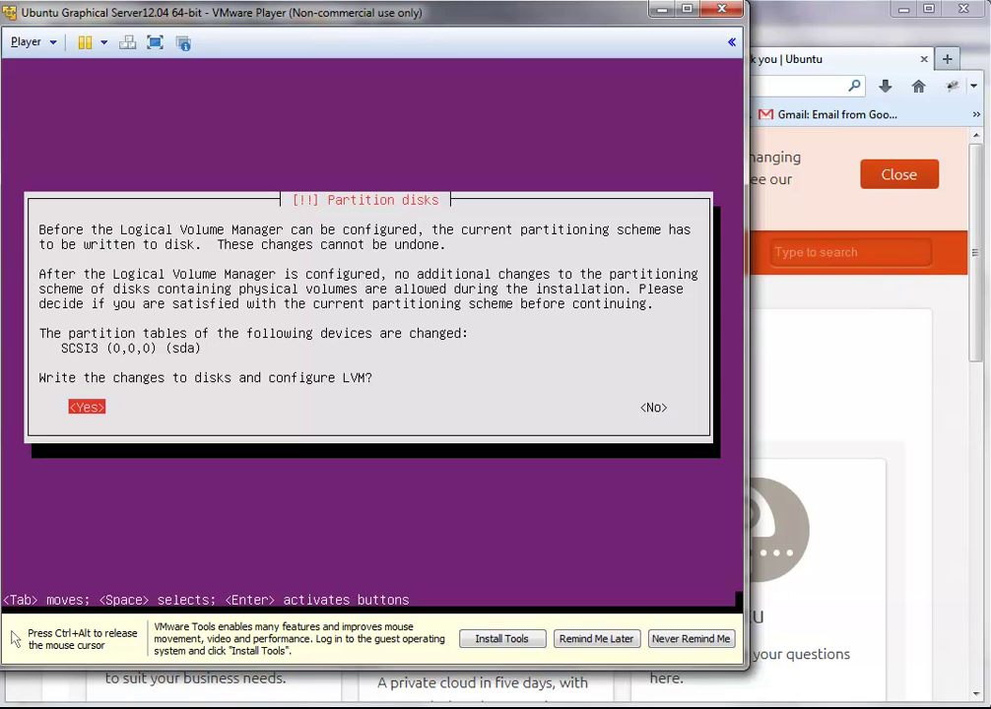
key(Return)
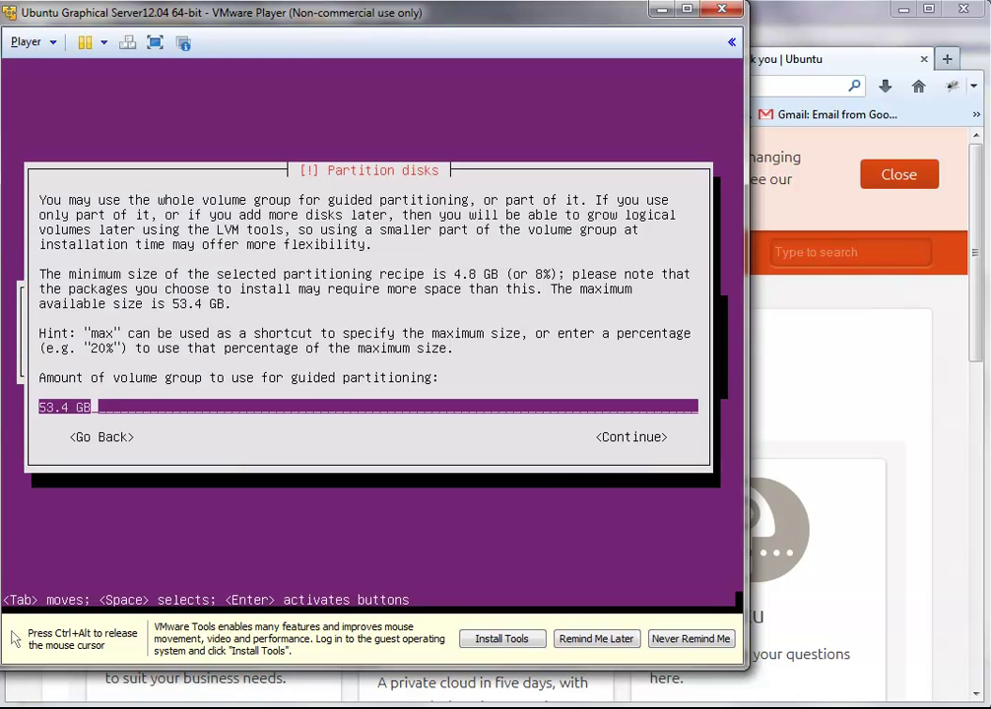
key(Tab)
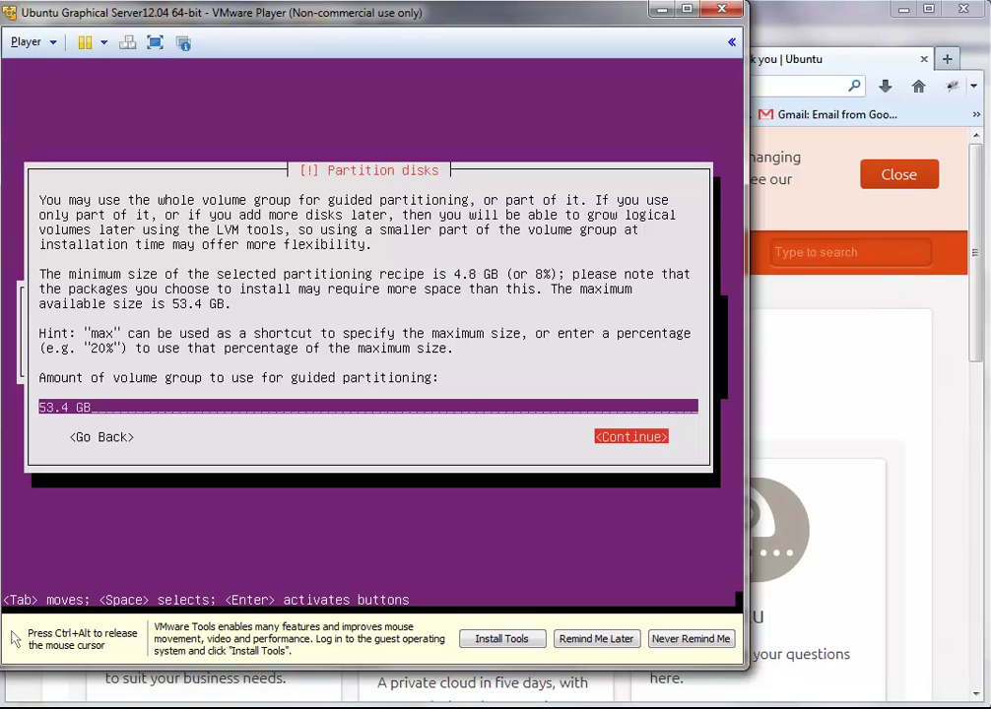
key(Return)
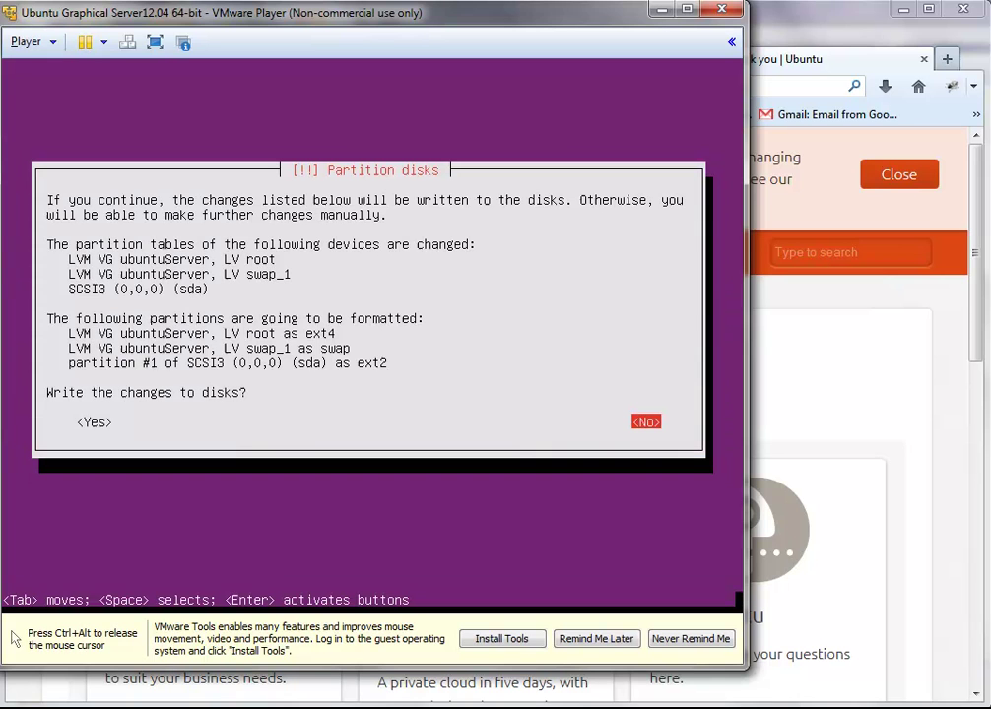
key(Tab)
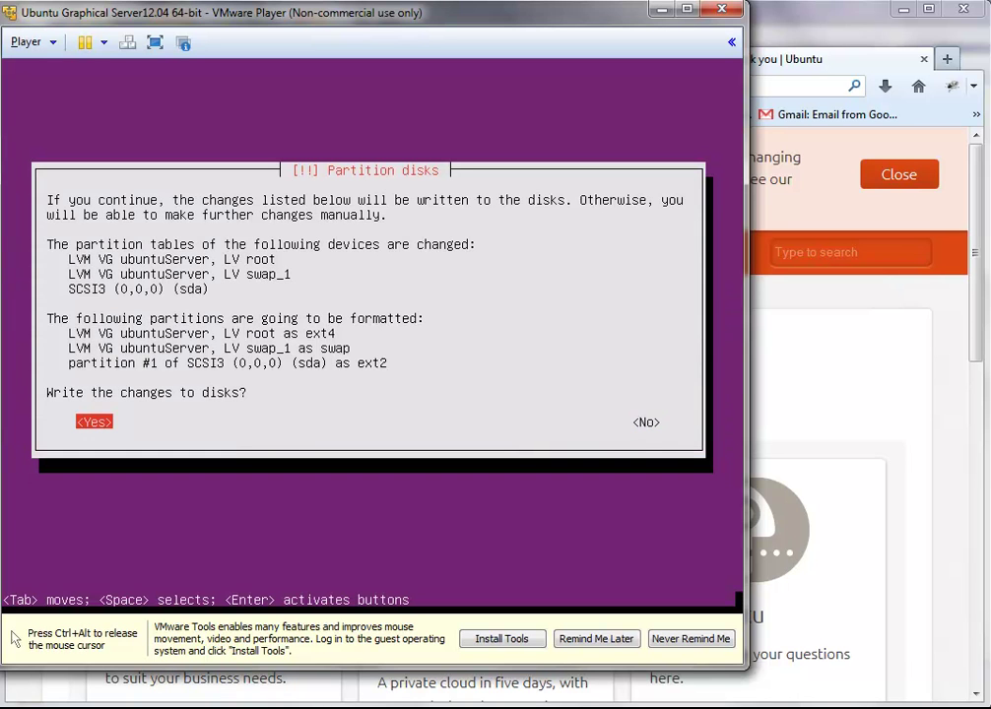
key(Return)
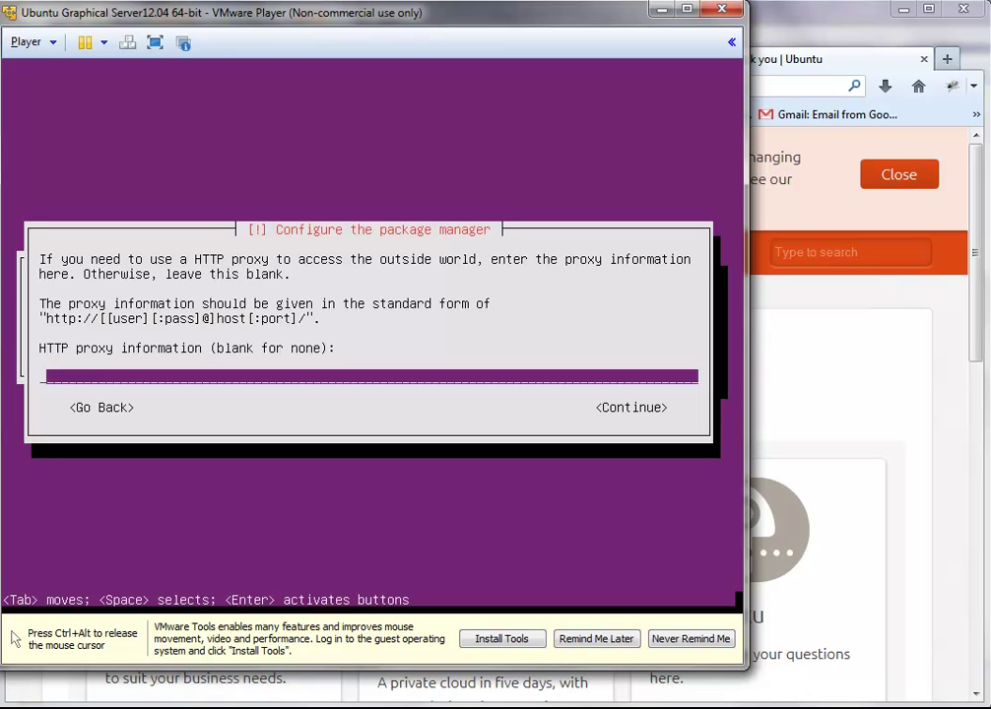
Step: Continue with the HTTP proxy field left empty
key(Tab)
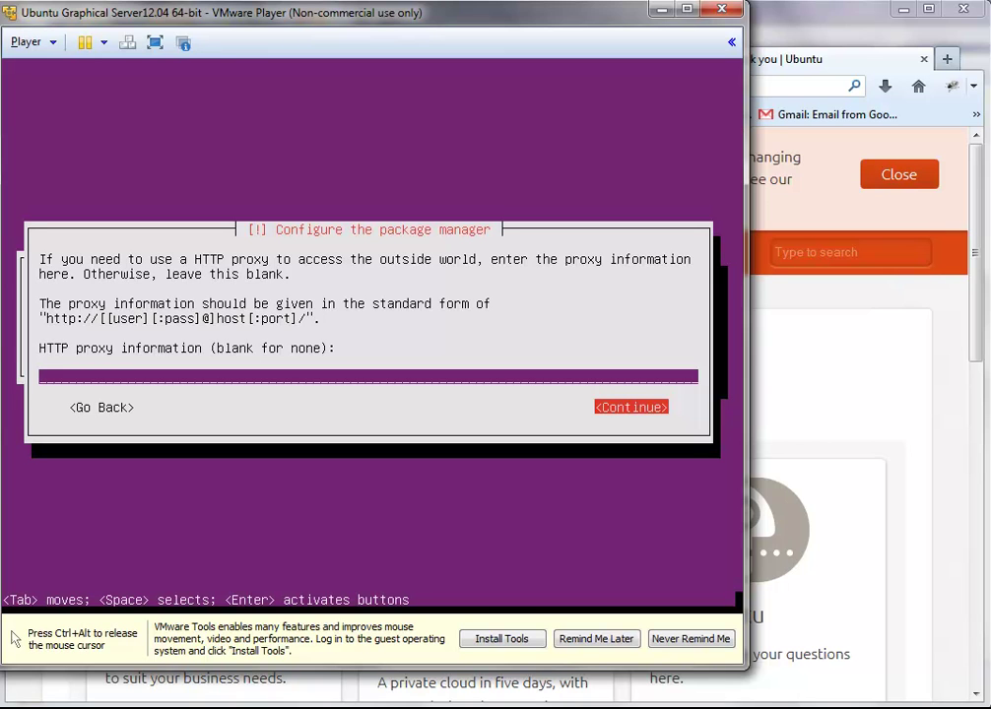
key(Return)
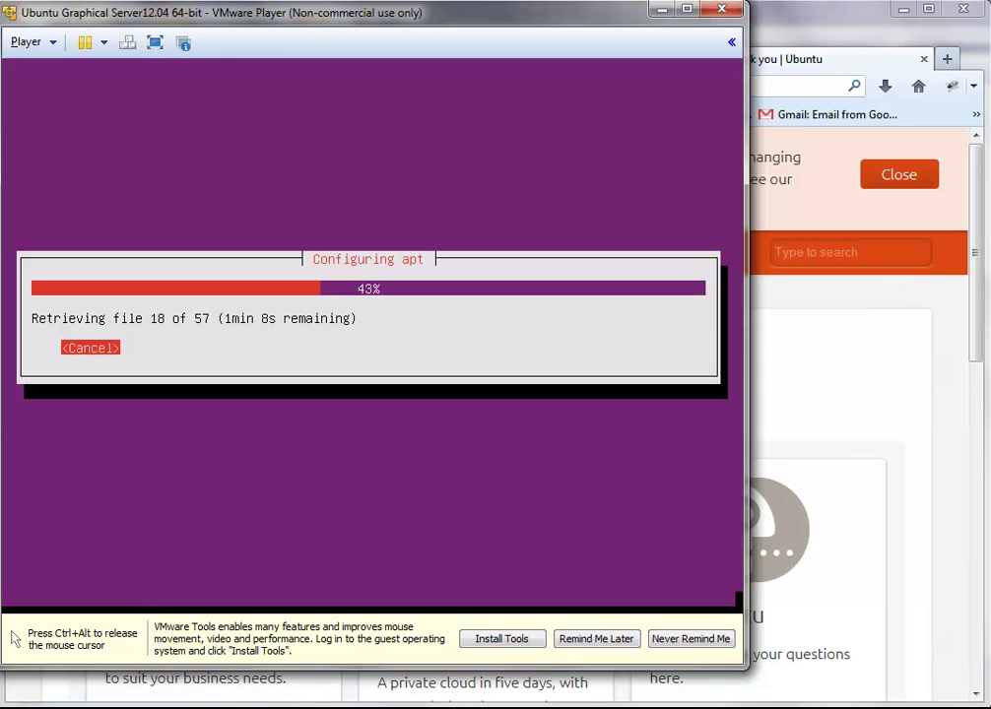
Step: After apt configuration completes, release input to the host with Ctrl+Alt
key(ctrl+alt)
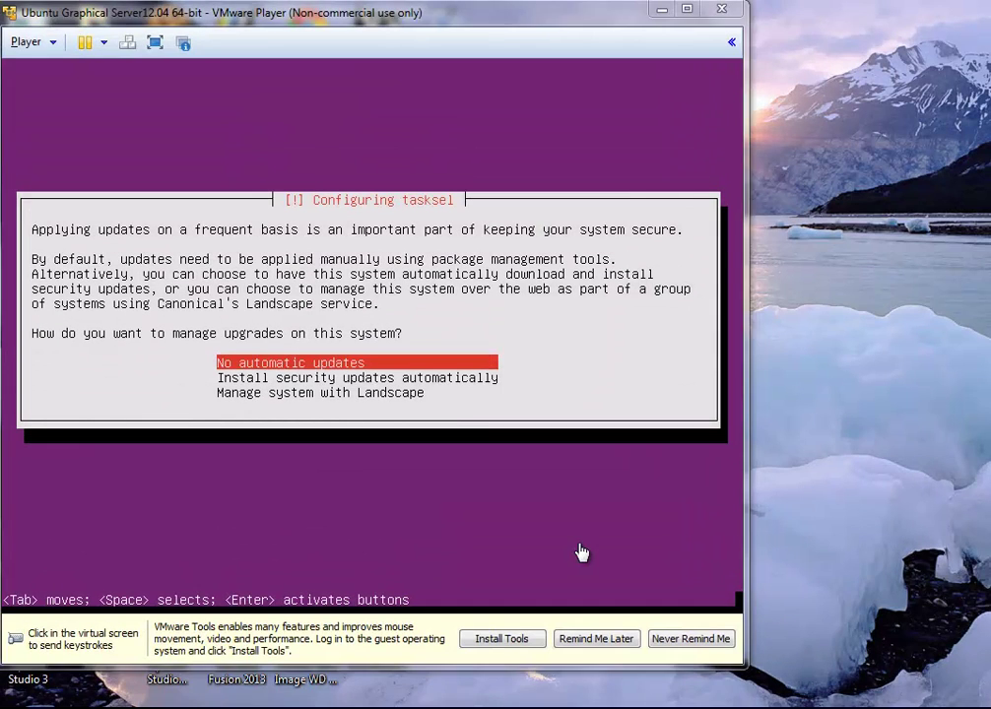
Step: Back in the VM, choose 'Install security updates automatically' and confirm it
click(582, 552)
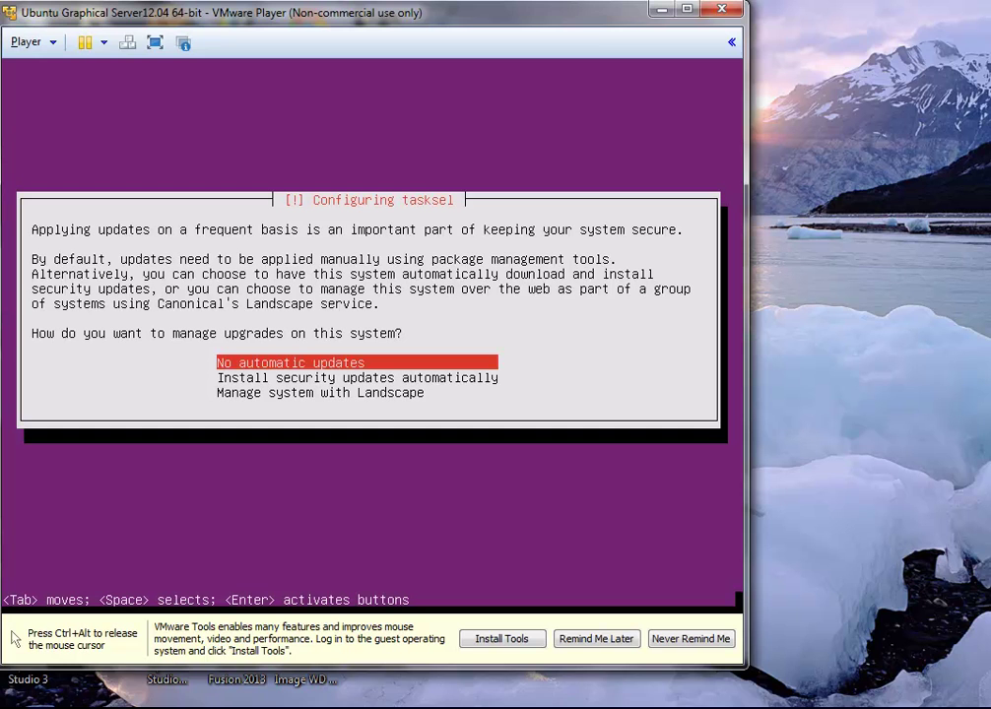
key(Down)
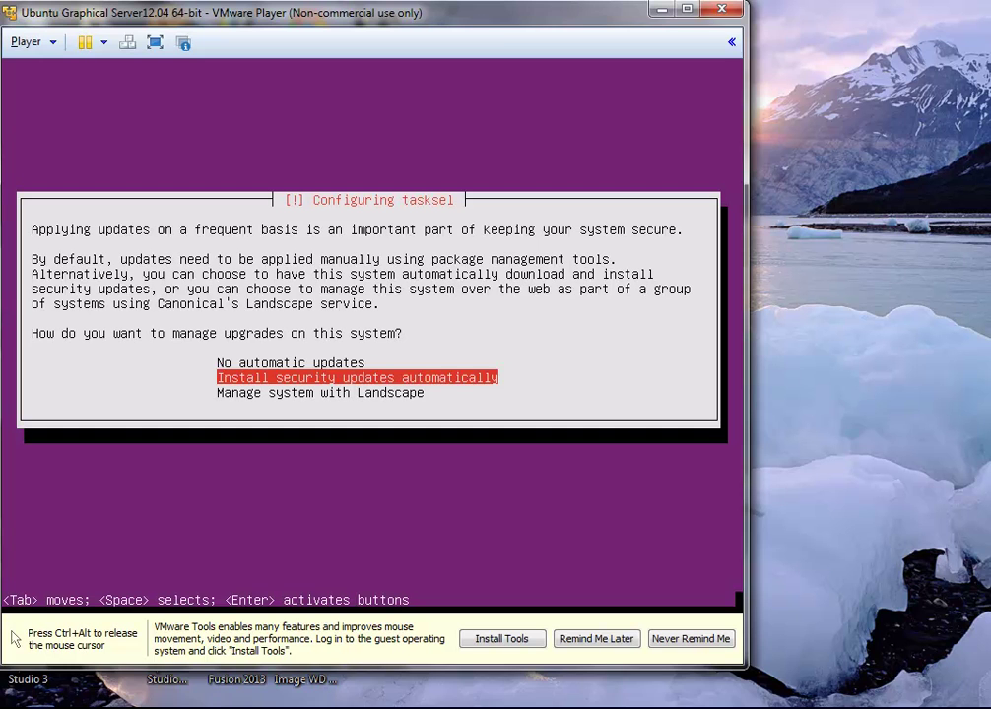
key(Return)
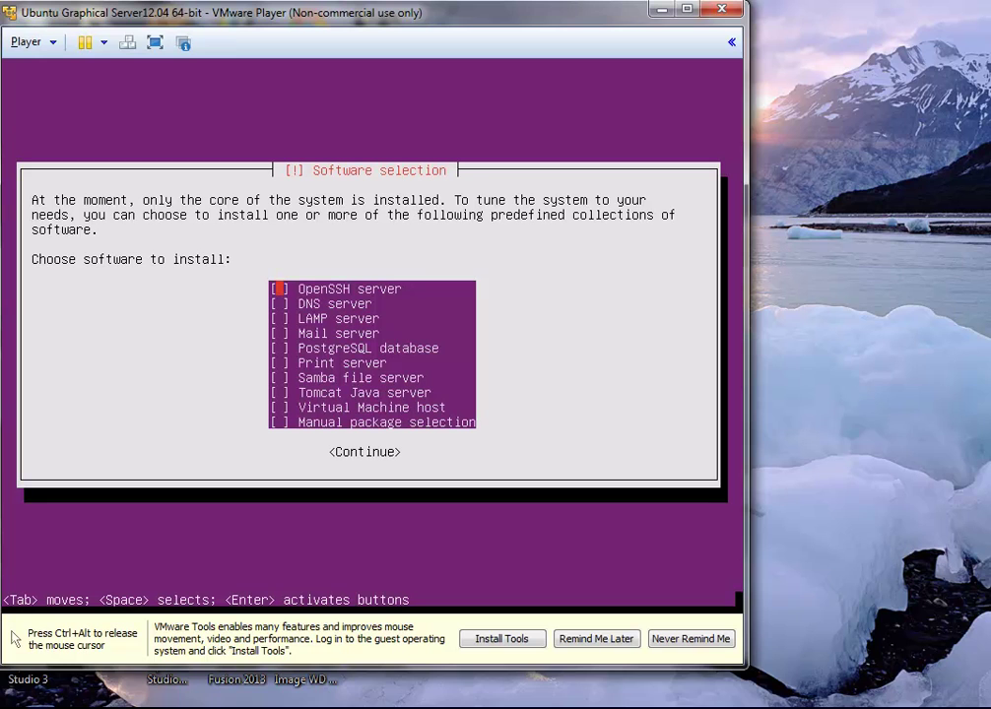
Step: Tick OpenSSH, LAMP, DNS, Mail, Samba file and Tomcat Java servers in the software list
key(space)
key(Down)
key(Down)
key(space)
key(Up)
key(space)
key(Down)
key(Down)
key(space)
key(Down)
key(Down)
key(Down)
key(space)
key(Down)
Step: Review the software selection and confirm it to begin installing
key(Down)
key(Up)
key(space)
key(Down)
key(Down)
key(Up)
key(Up)
key(Up)
key(Up)
key(Down)
key(Down)
key(Down)
key(Down)
key(Up)
key(Up)
key(Up)
key(Up)
key(Up)
key(Up)
key(Up)
key(Up)
key(Up)
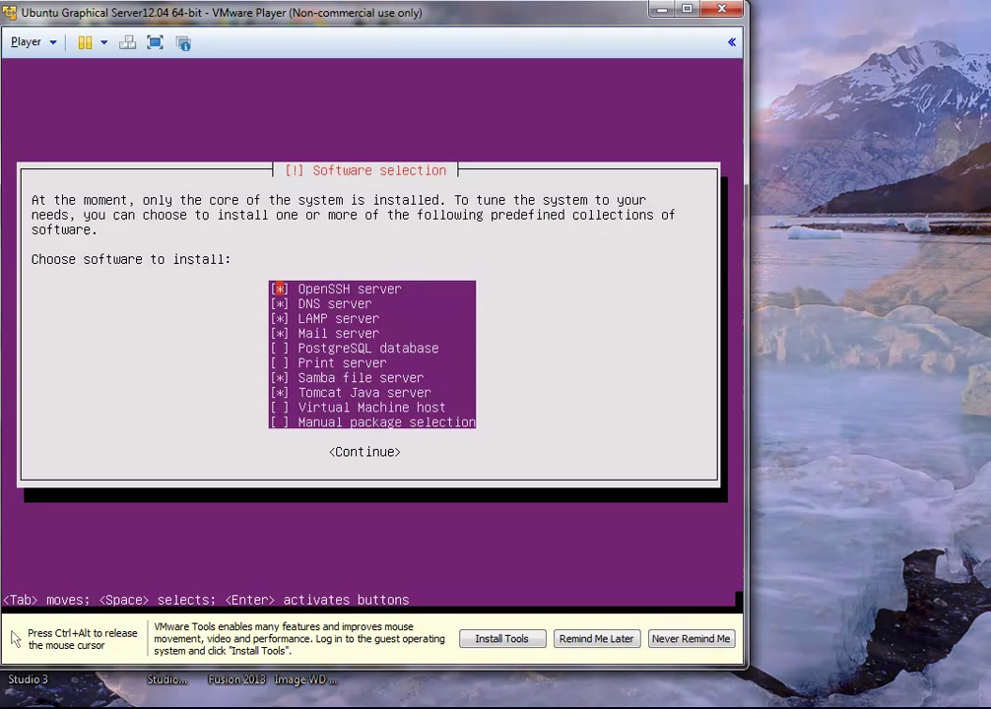
key(Down)
key(Down)
key(Down)
key(Down)
key(Down)
key(Down)
key(Down)
key(Down)
key(Down)
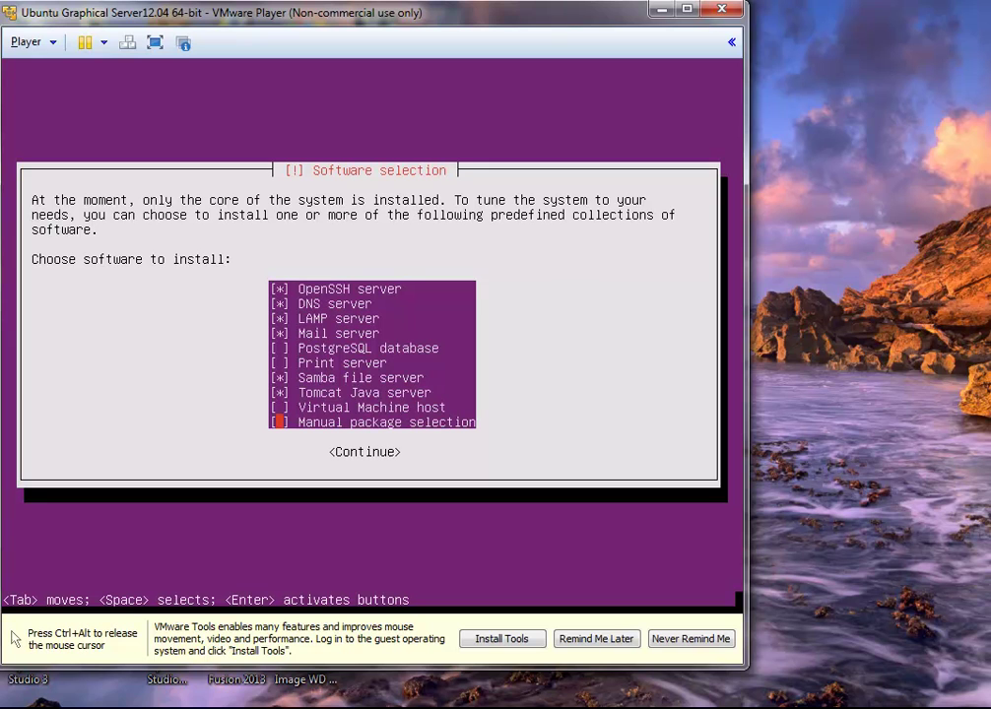
key(Tab)
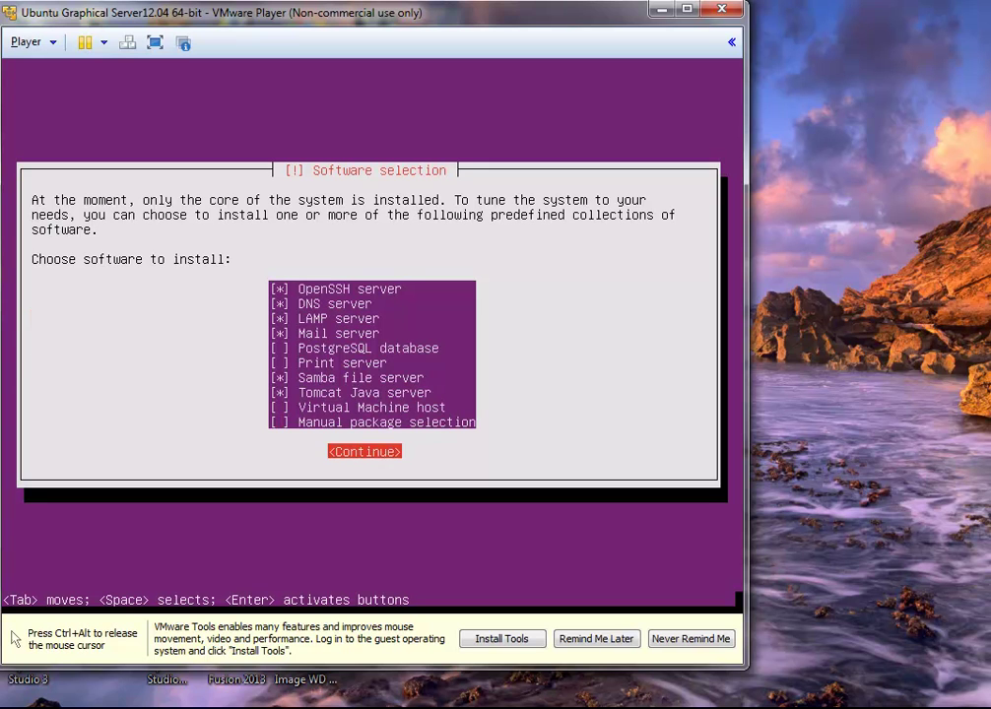
key(Return)
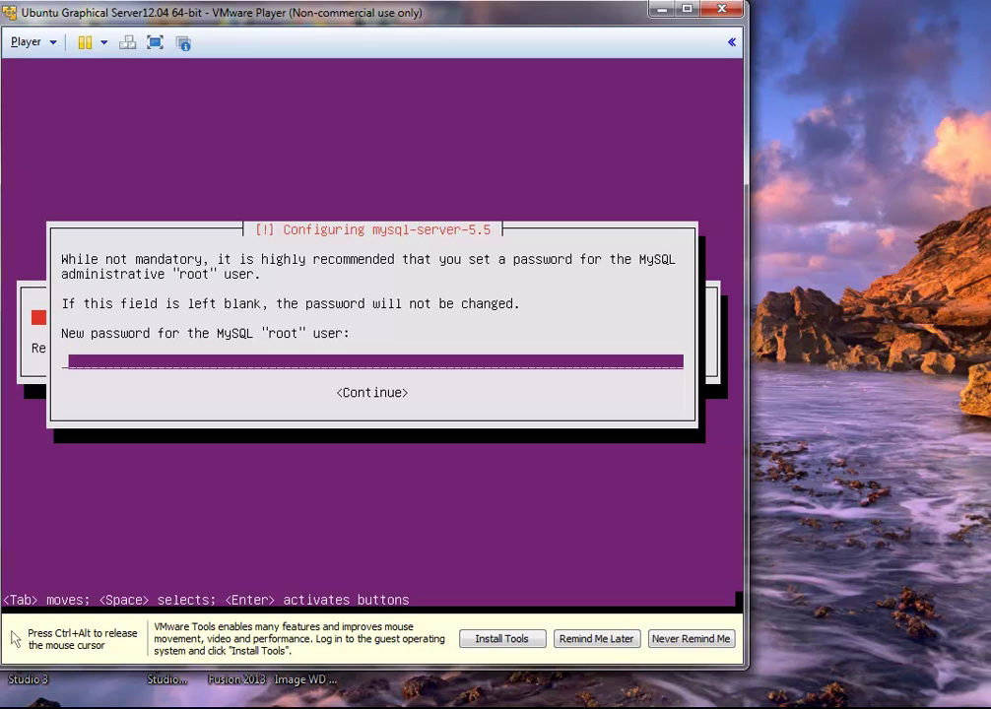
Step: Enter the MySQL root password, then repeat it to confirm
text(rootroot)
key(Return)
text(rootroot)
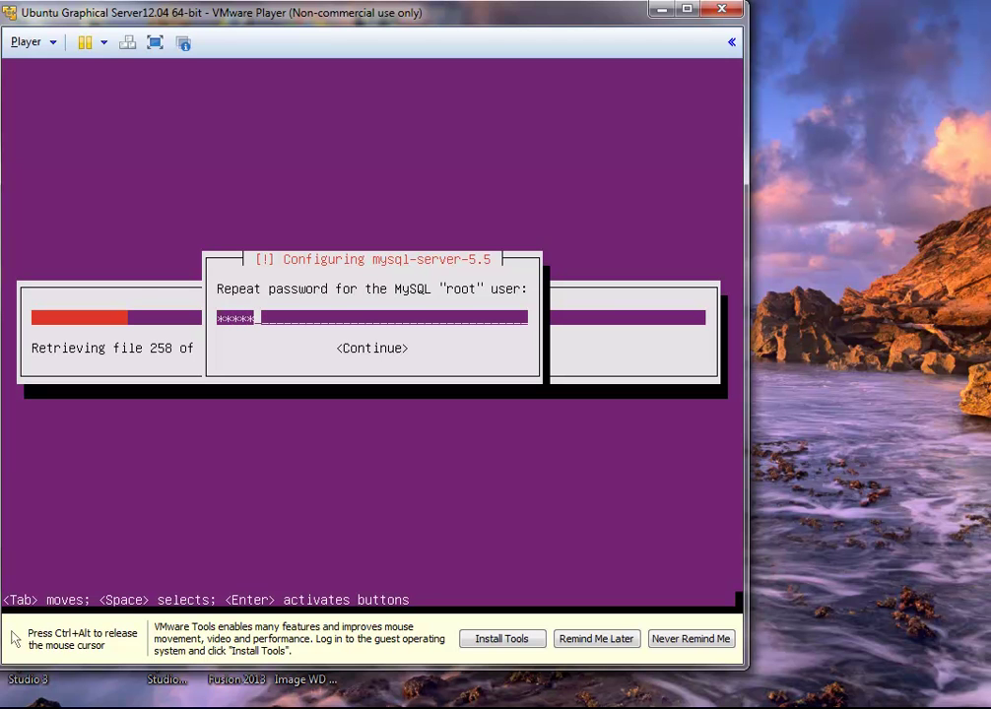
key(Return)
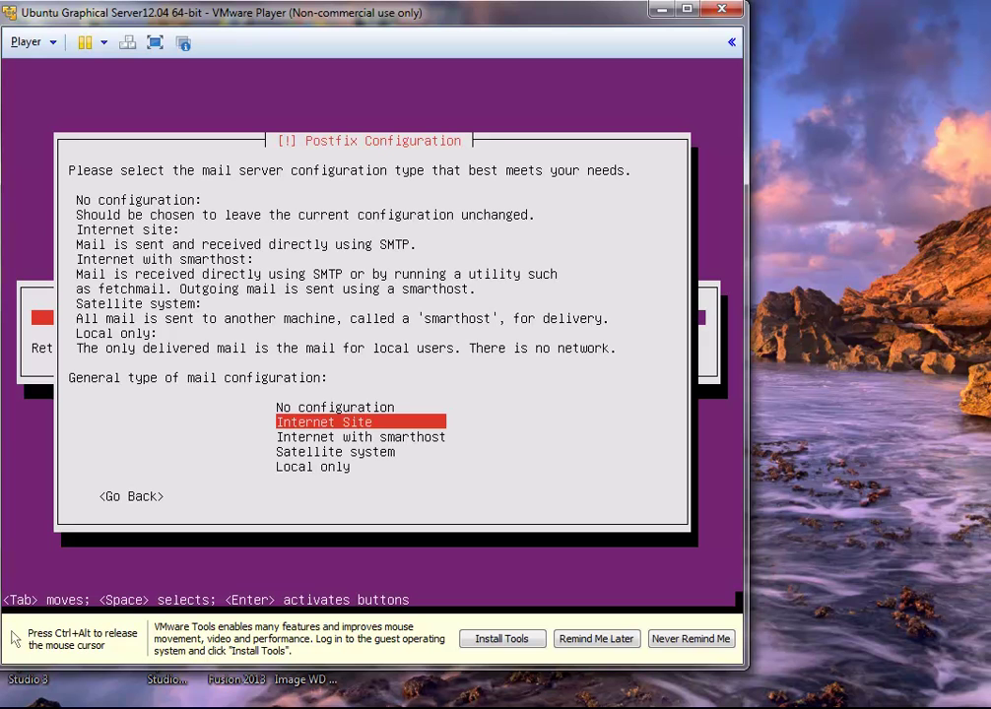
Step: Pick a Postfix mail configuration type and accept ubuntuServer as the system mail name
key(Down)
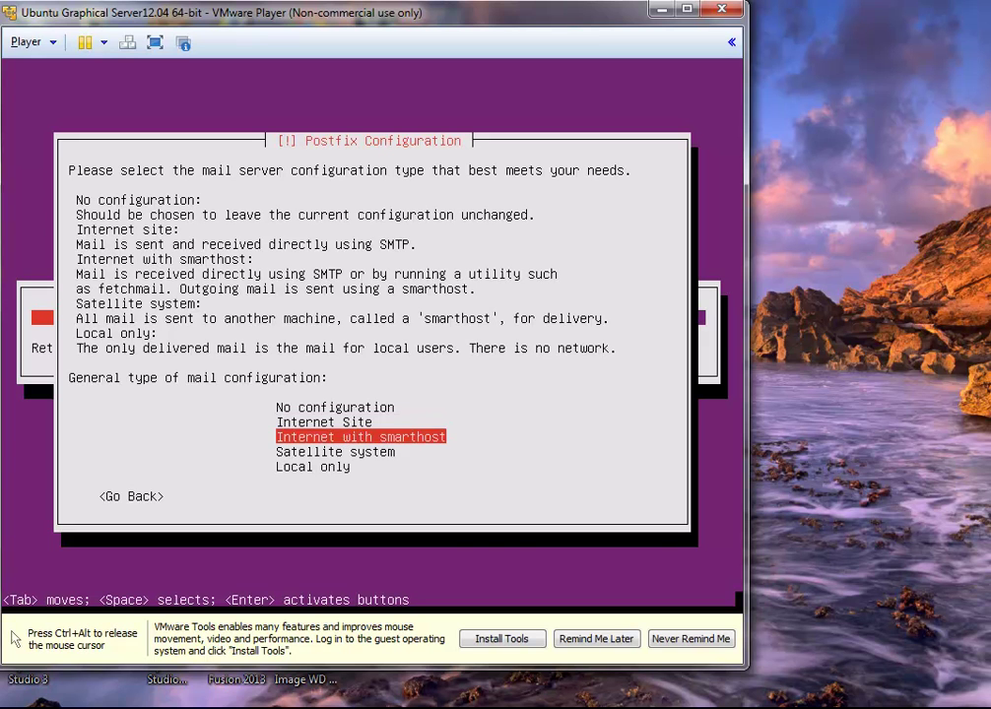
key(Down)
key(Down)
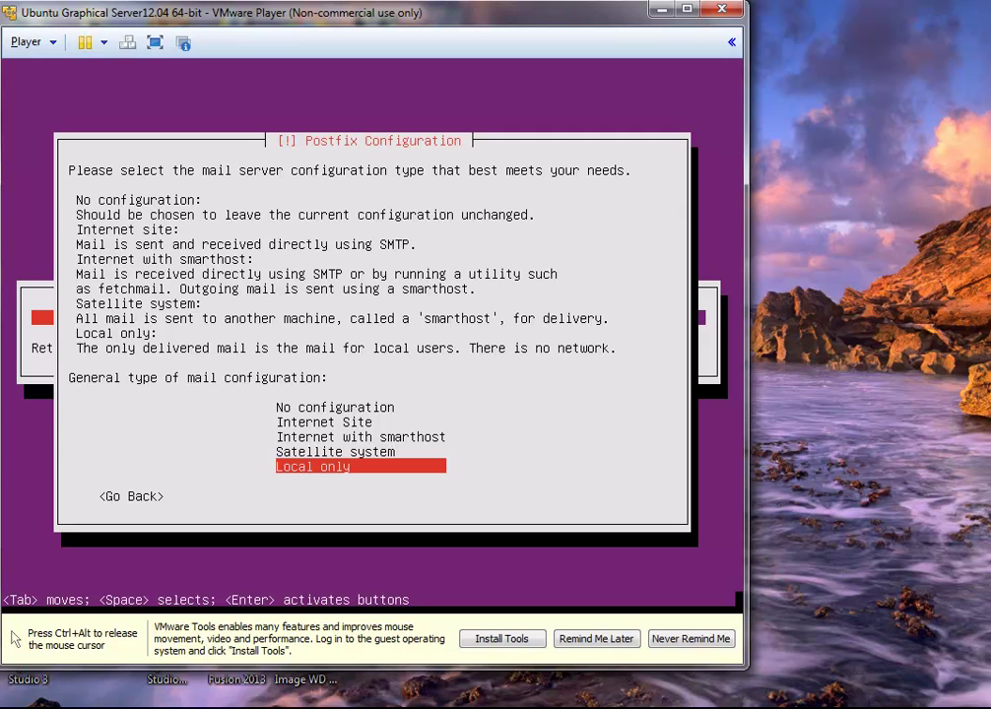
key(Return)
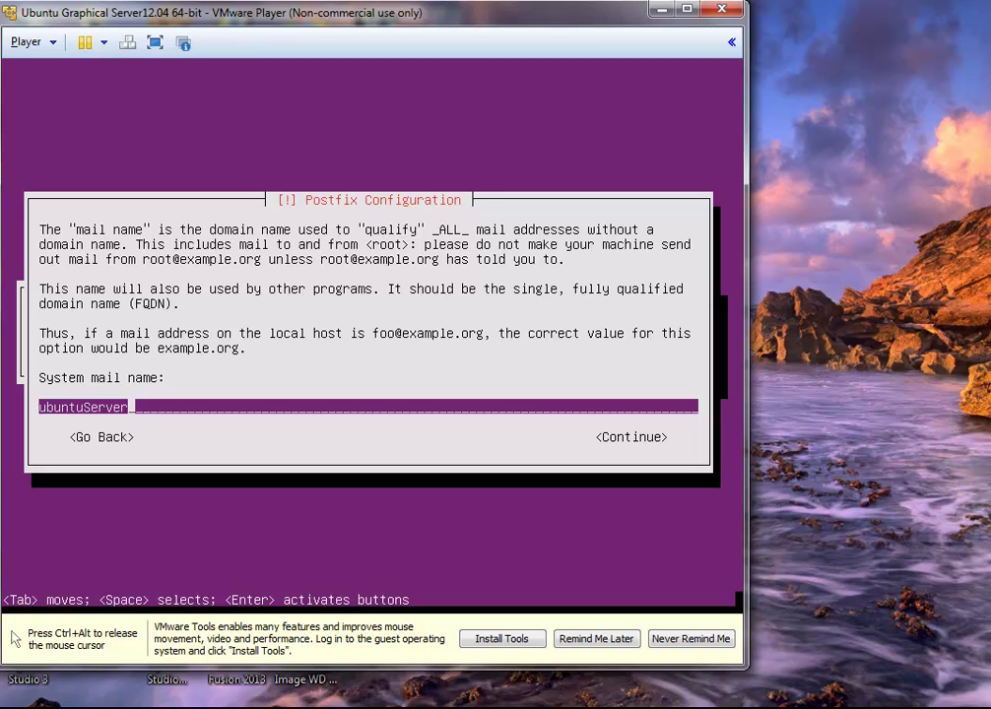
key(Tab)
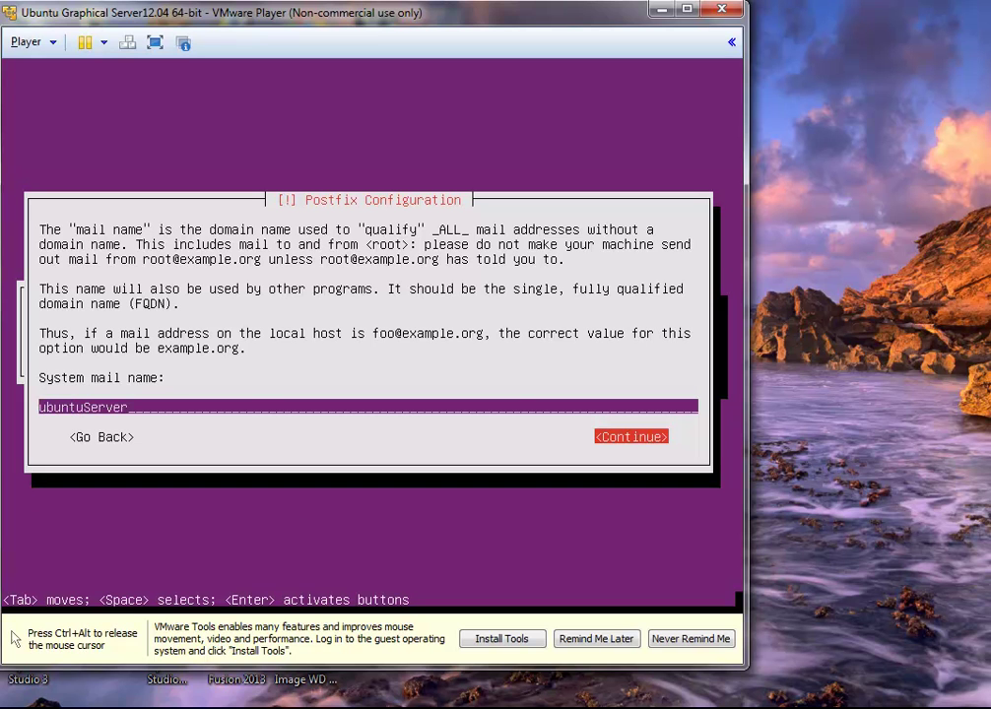
key(Return)
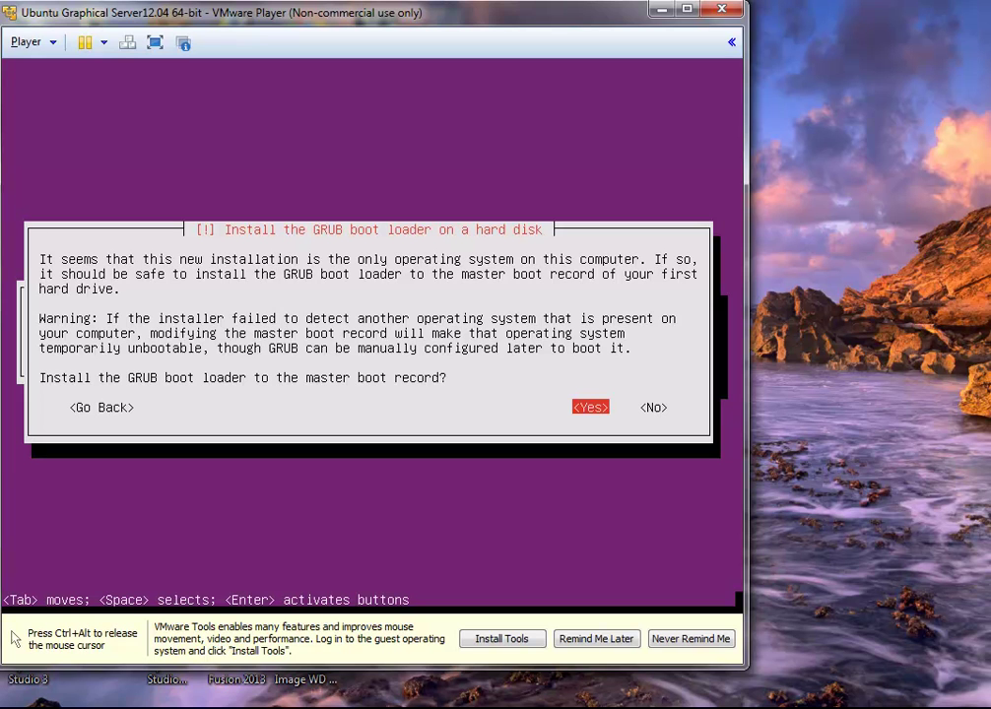
Step: Approve installing GRUB to the master boot record and finish the installation to reboot
key(Return)
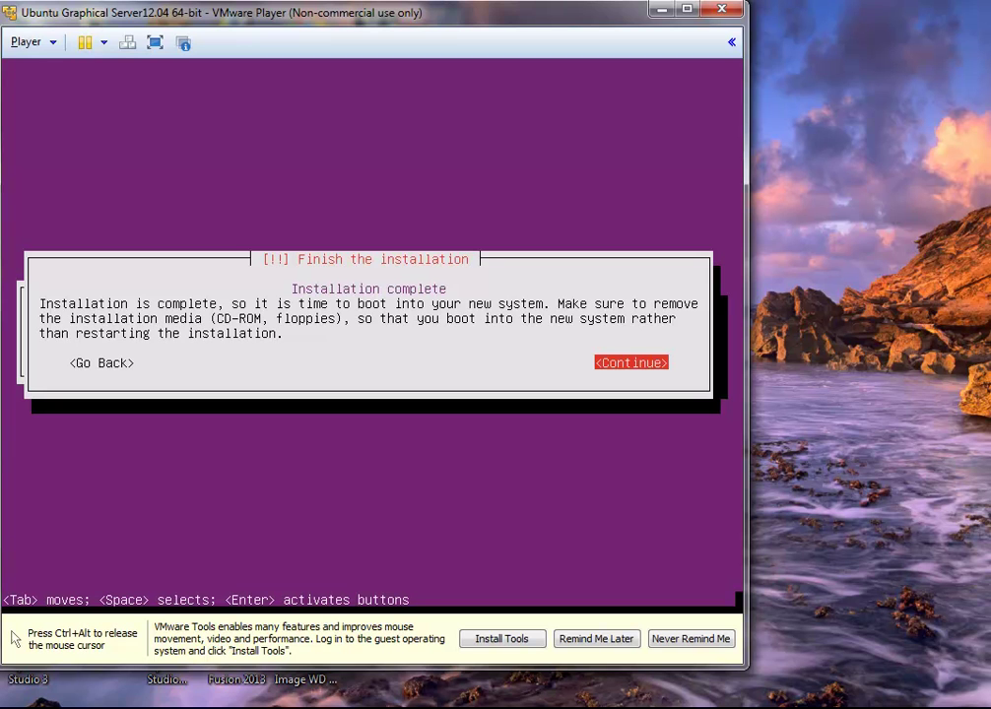
key(Return)
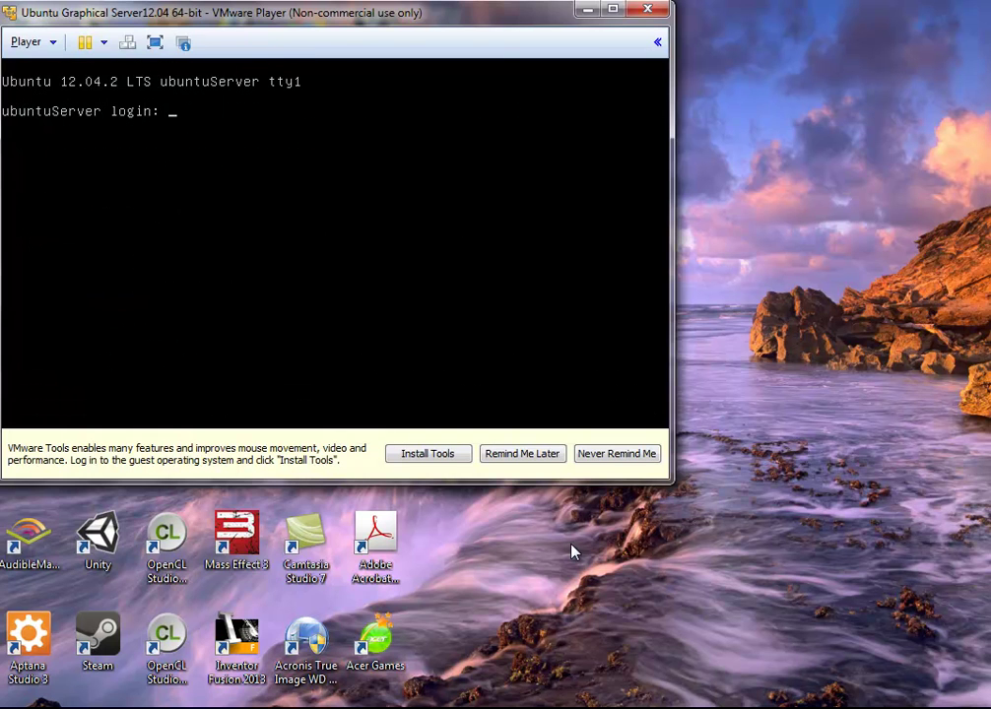
Step: Log in with the user name and password, then type 'sudo apt-get -y update' at the prompt
text(nate)
key(Return)
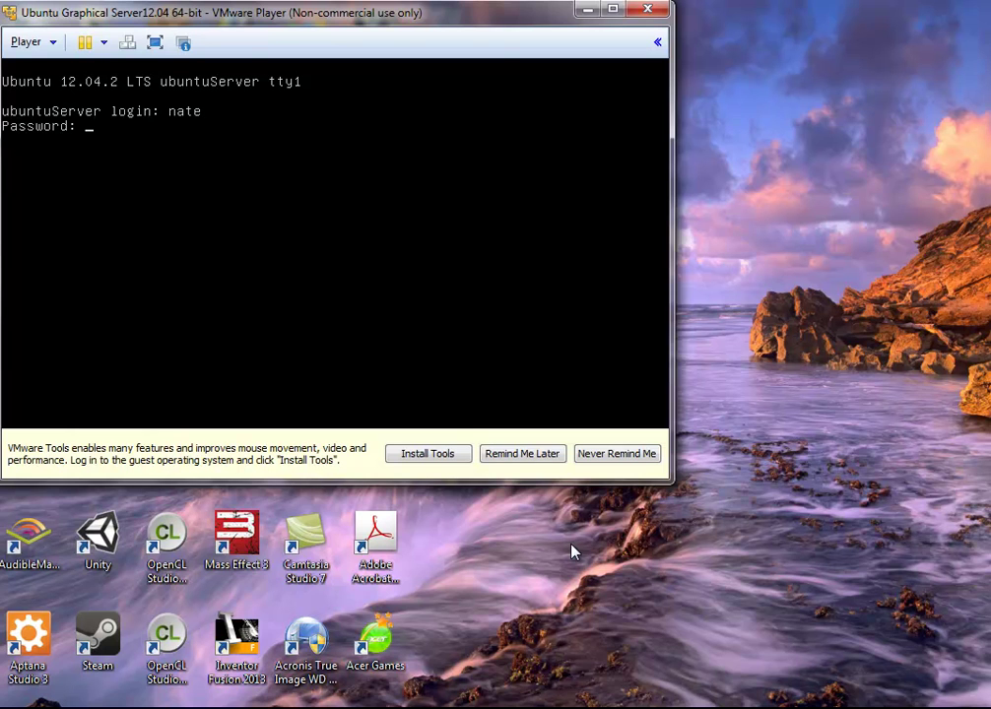
key(Return)
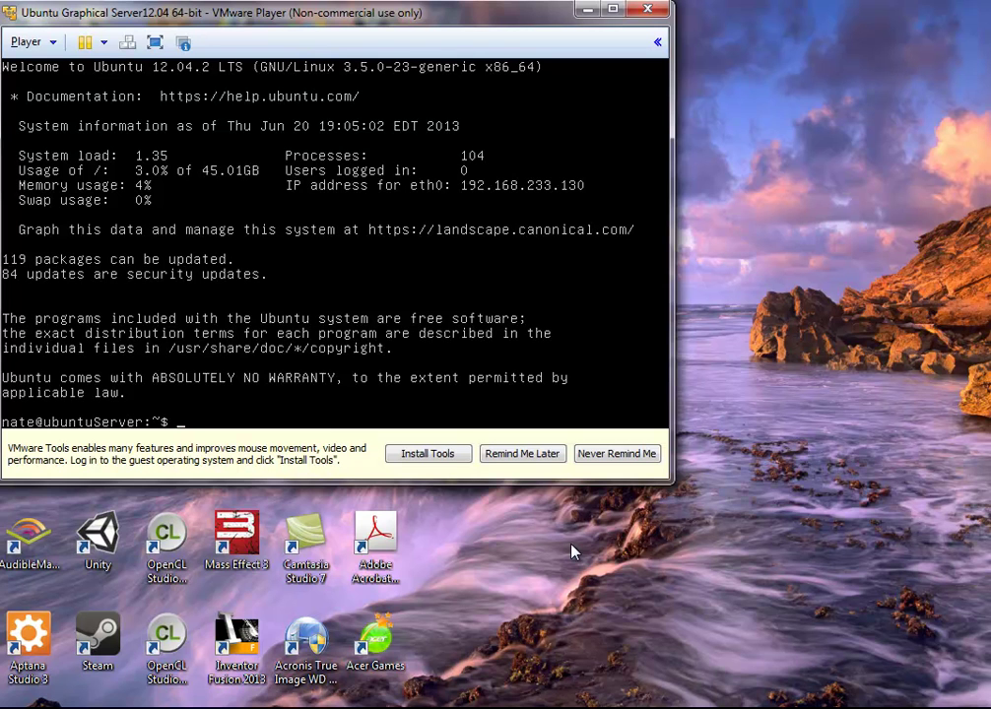
text(sudo apt-get -y)
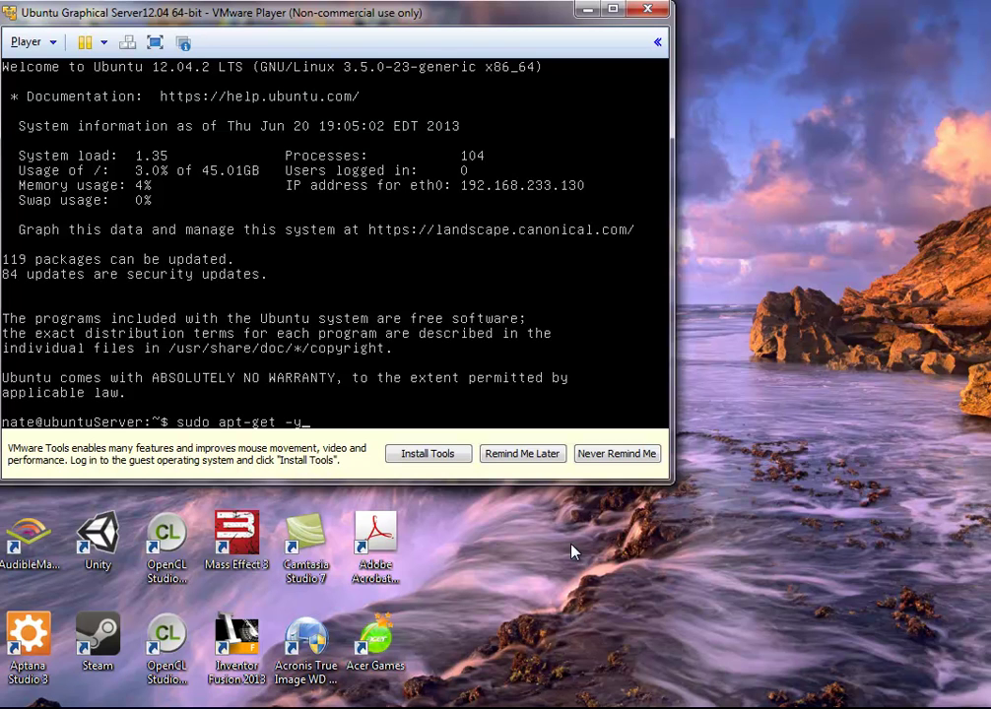
text( update)
Step: Run the apt-get update command and supply the sudo password to refresh package lists
key(Return)
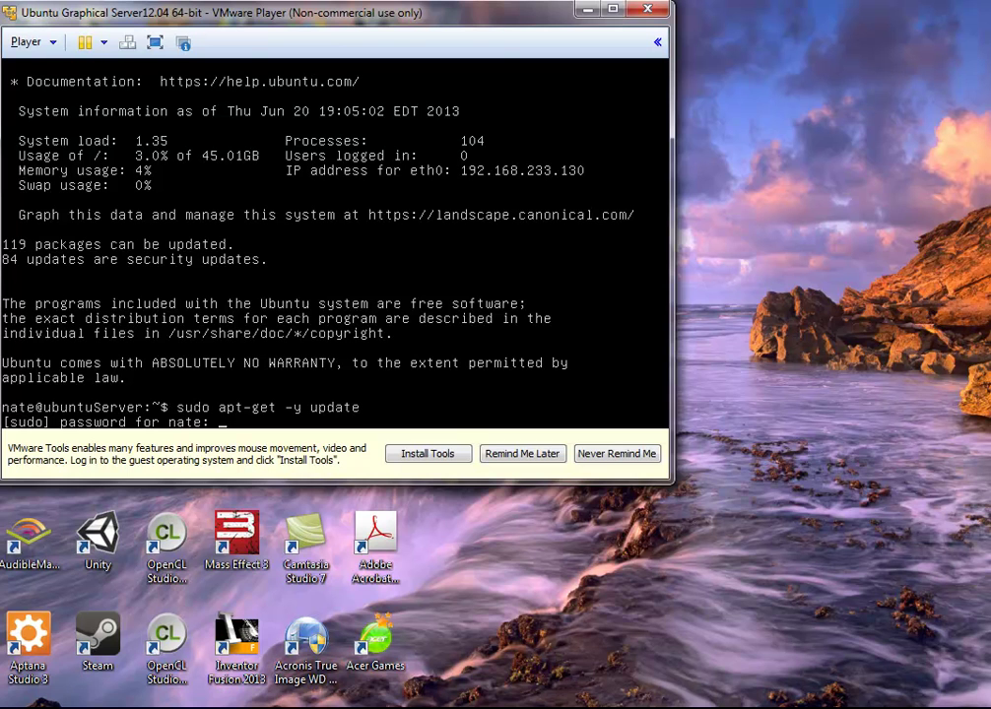
key(Return)
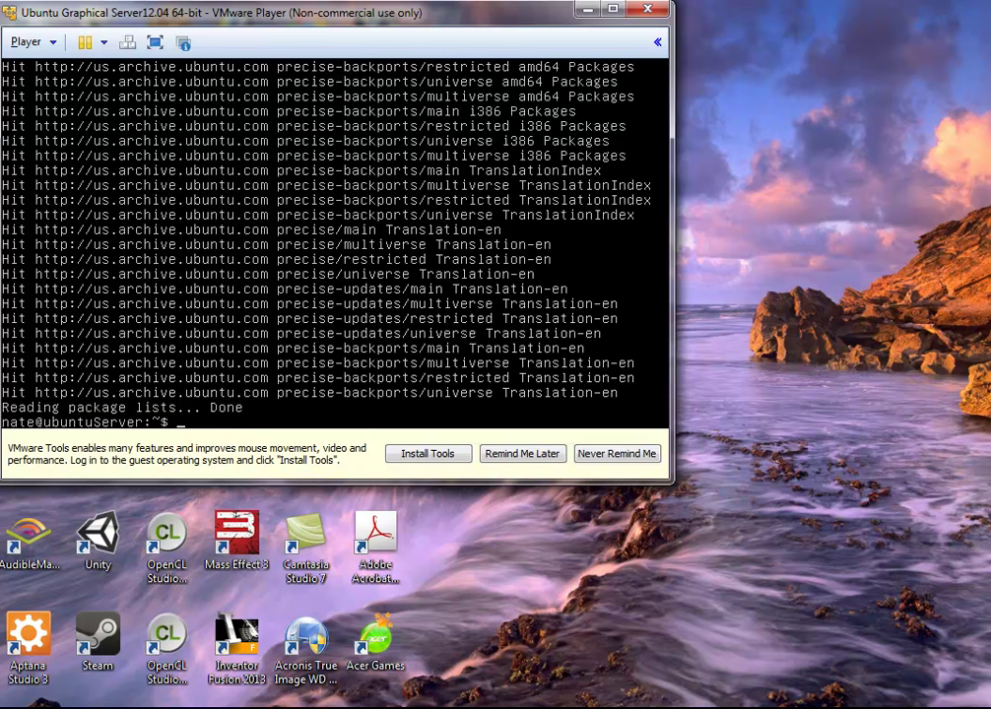
Step: Run 'sudo apt-get -y install ubuntu-desktop' to install the desktop packages
text(sudo apt-get -y install )
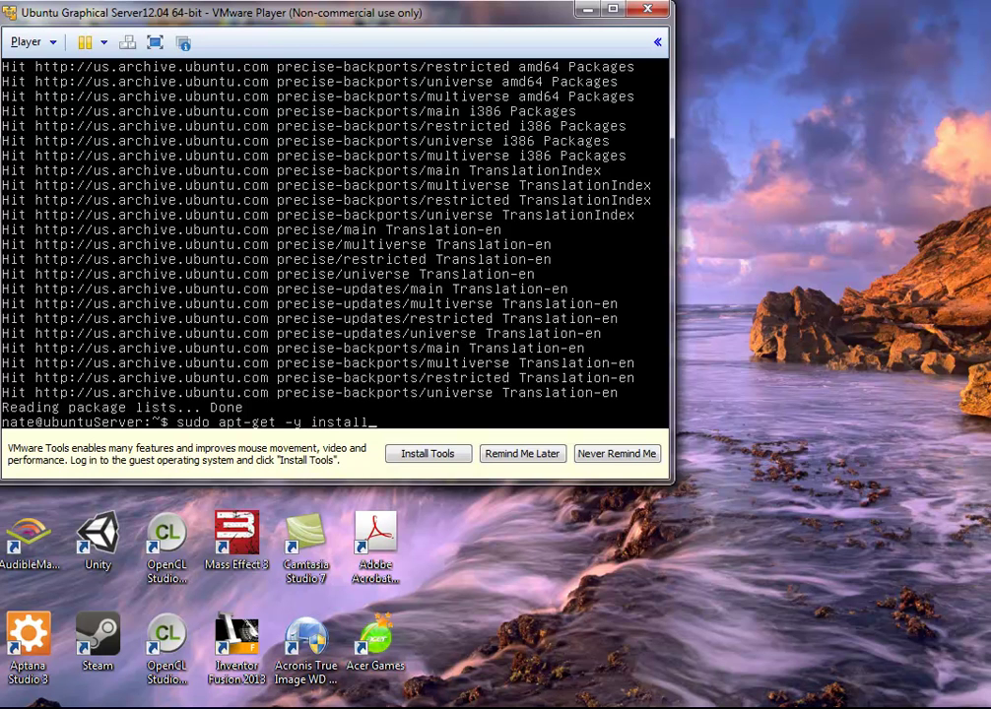
text(ubnu)
key(BackSpace)
key(BackSpace)
text(untu)
text(-des)
text(ktpo)
key(BackSpace)
key(BackSpace)
text(op)
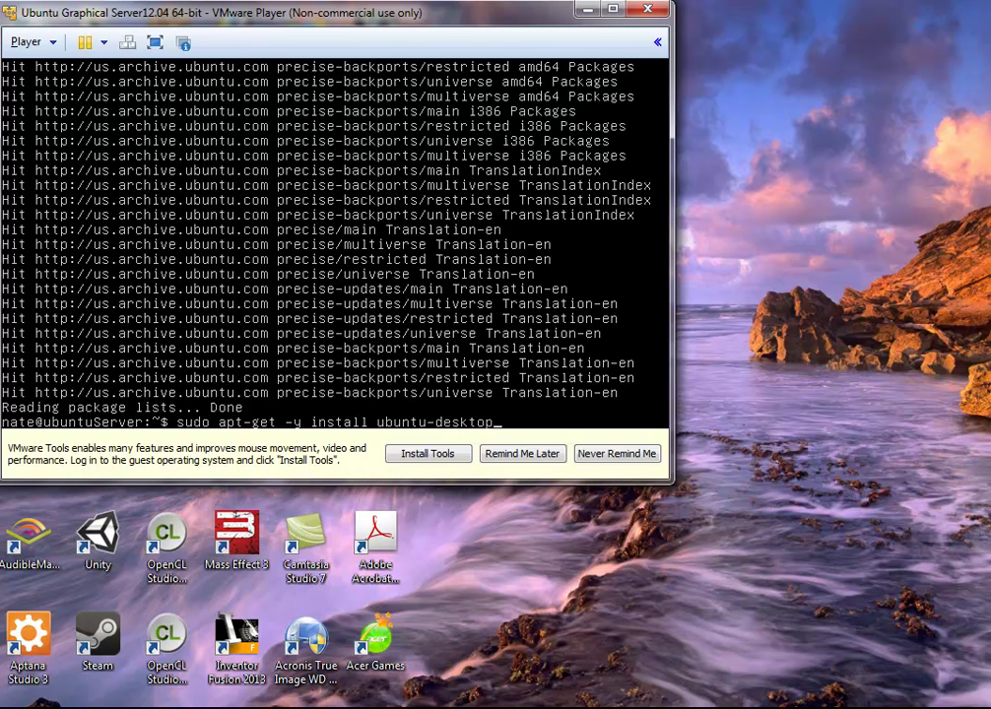
key(Return)
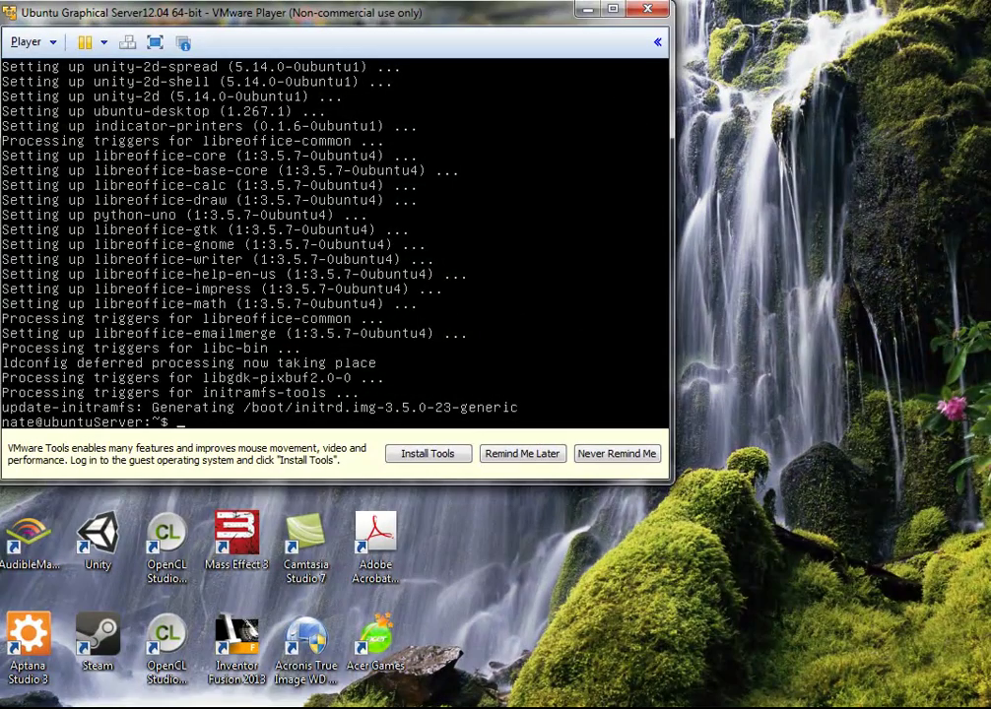
Step: Launch the graphical session with startx
text(staret)
key(BackSpace)
key(BackSpace)
text(tx)
key(Return)
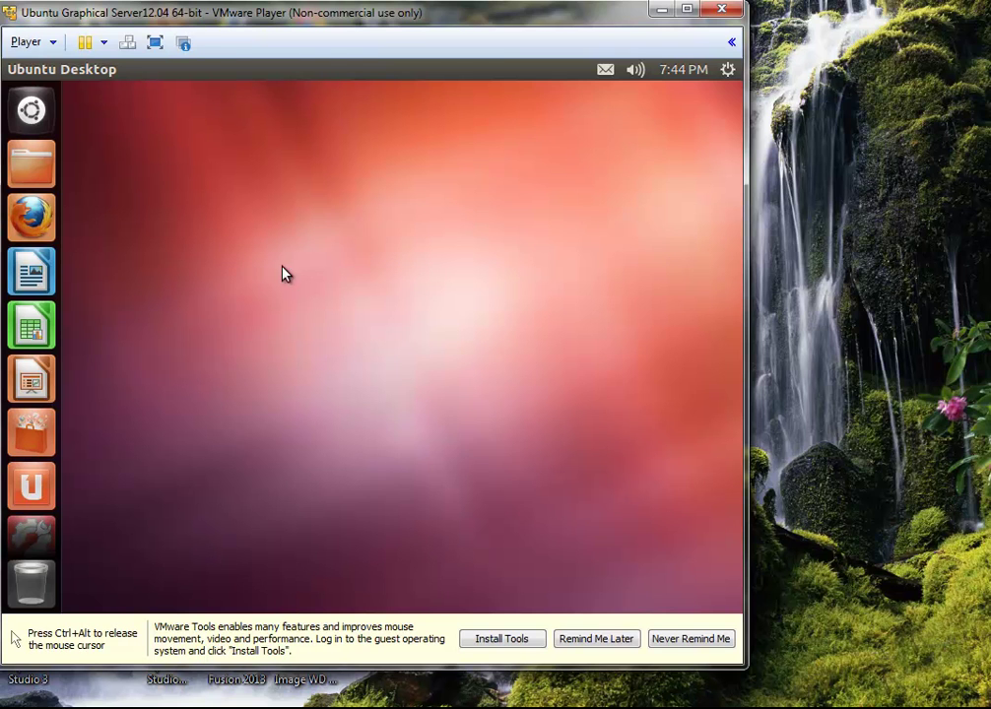
Step: Release the mouse, maximize and restore the player window, then return control to the VM
key(ctrl+alt)
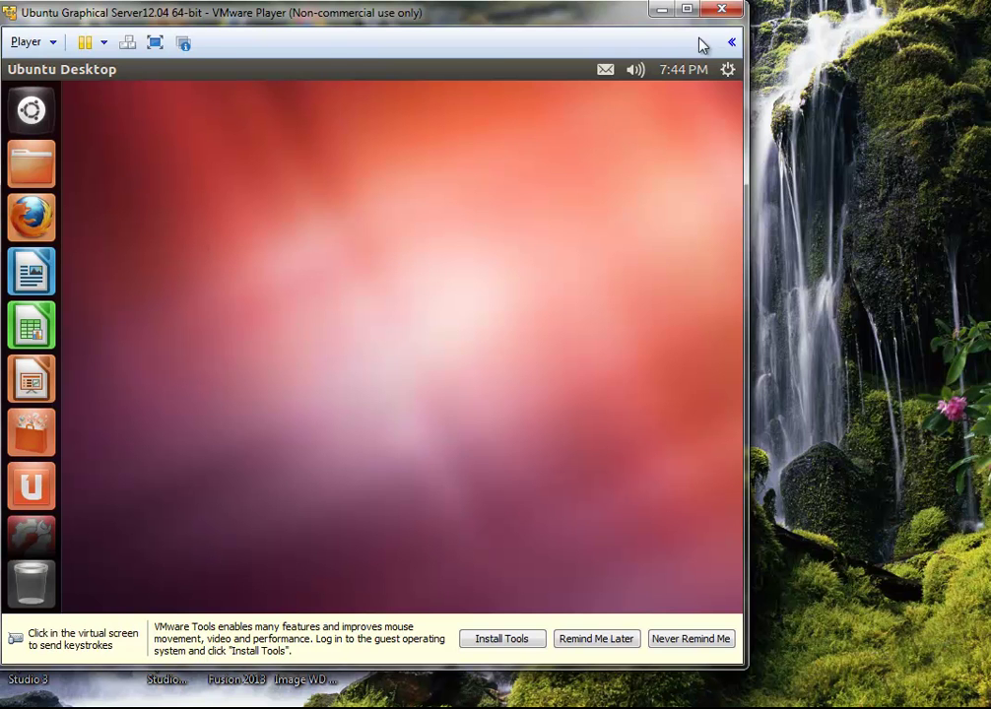
click(686, 9)
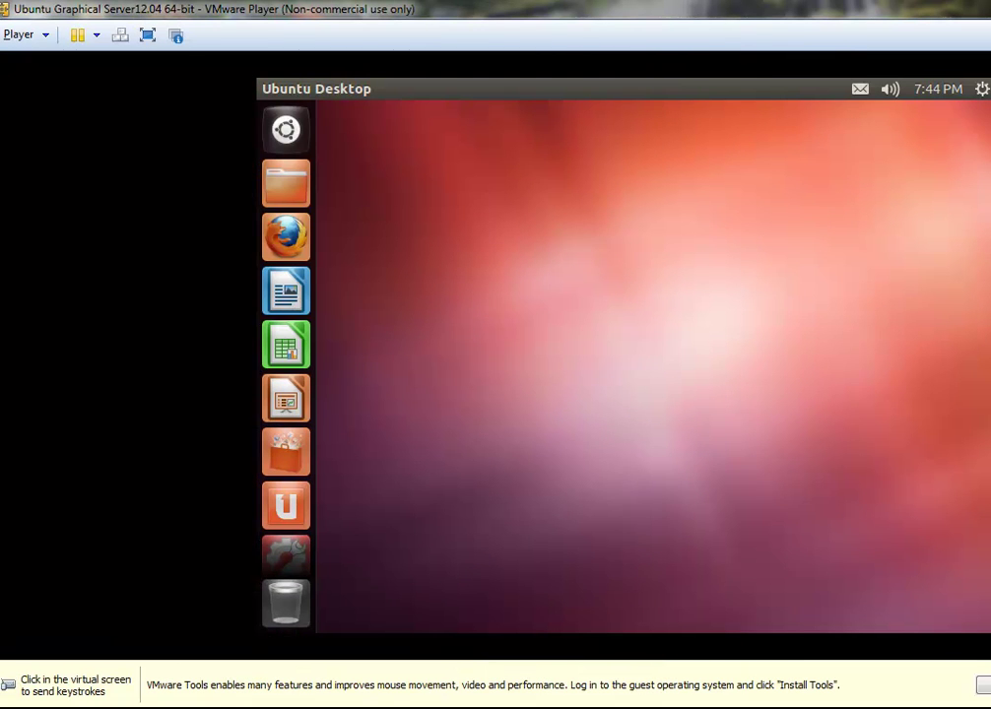
key(super+Down)
click(551, 296)
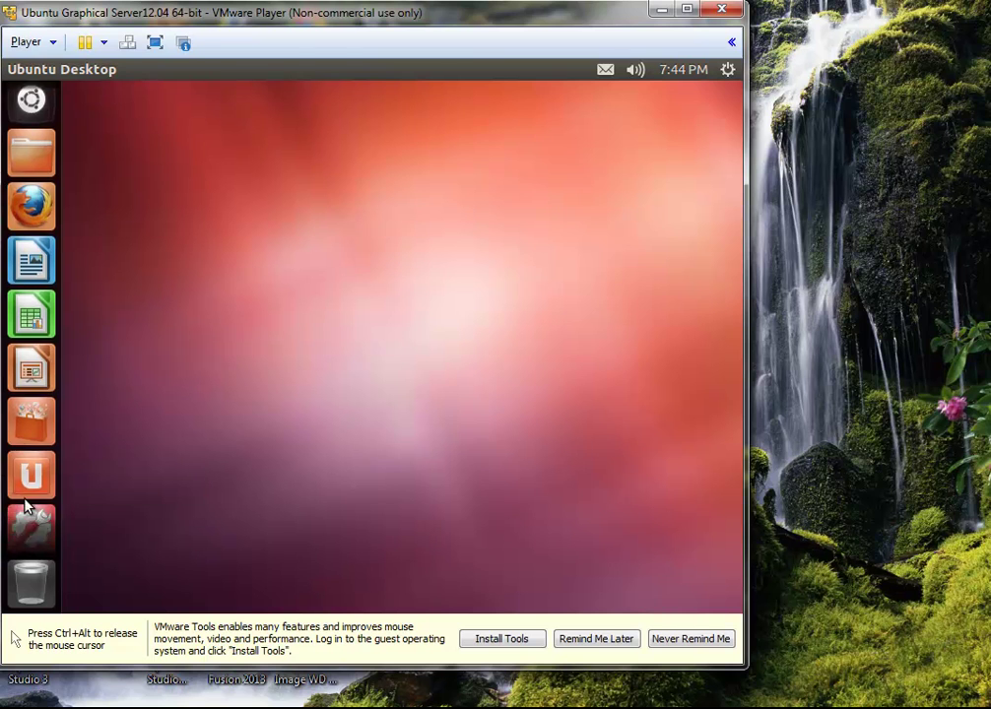
click(33, 110)
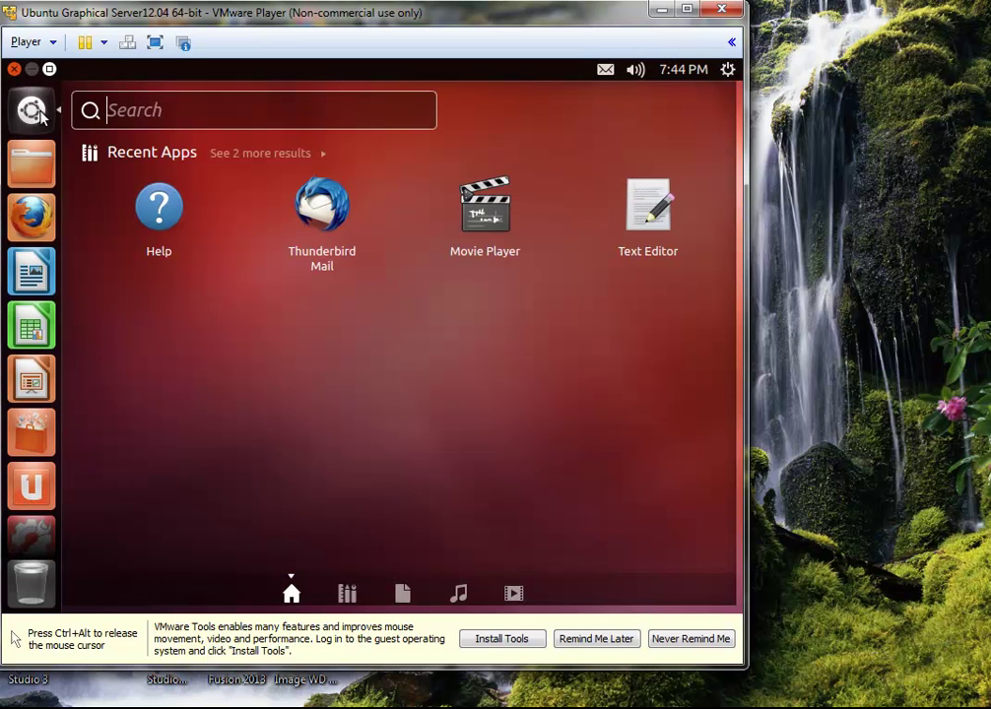
click(347, 593)
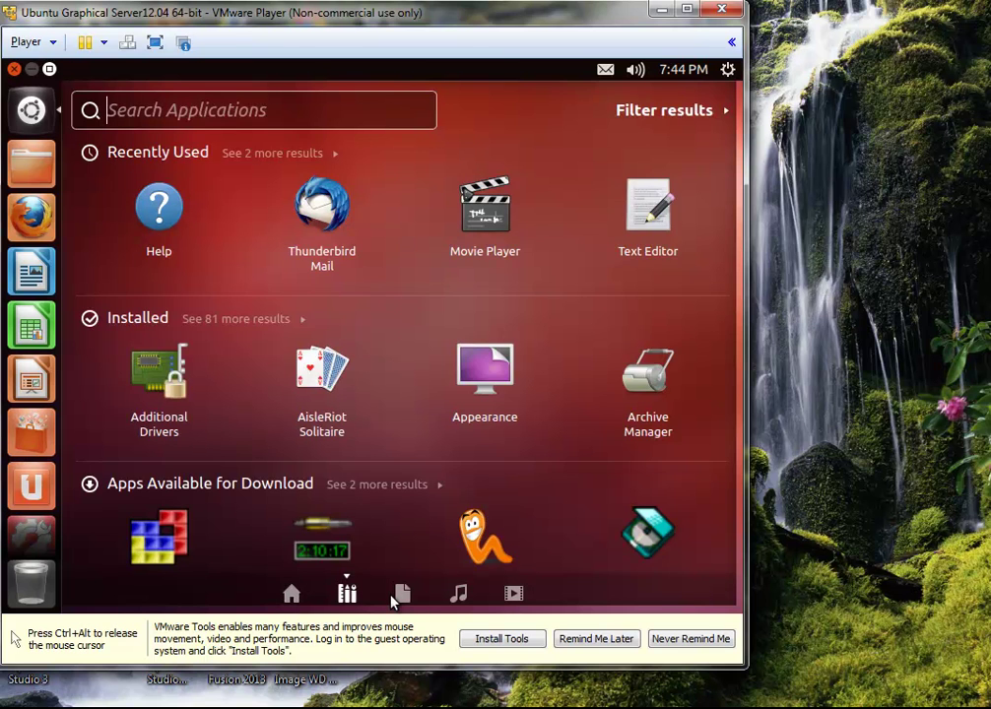
click(399, 595)
click(458, 593)
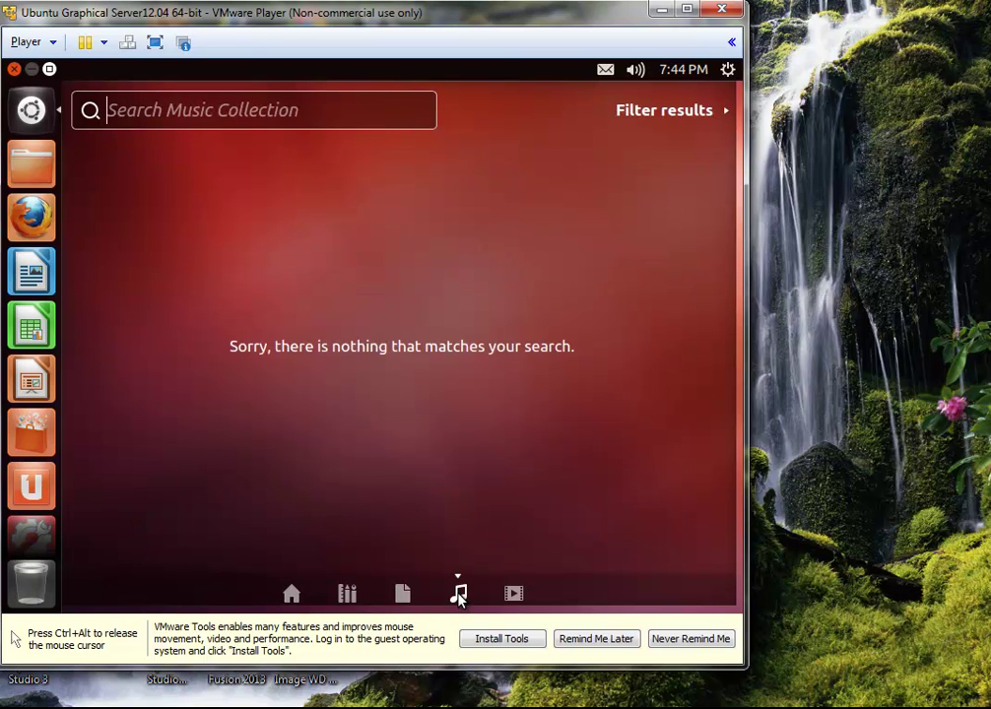
click(513, 593)
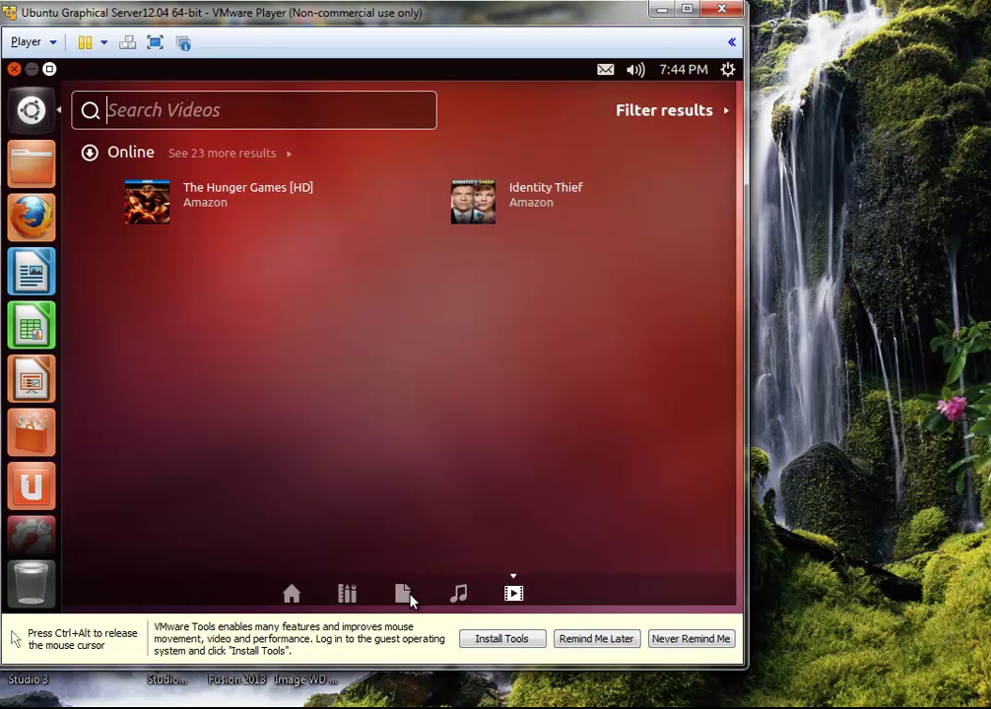
click(404, 594)
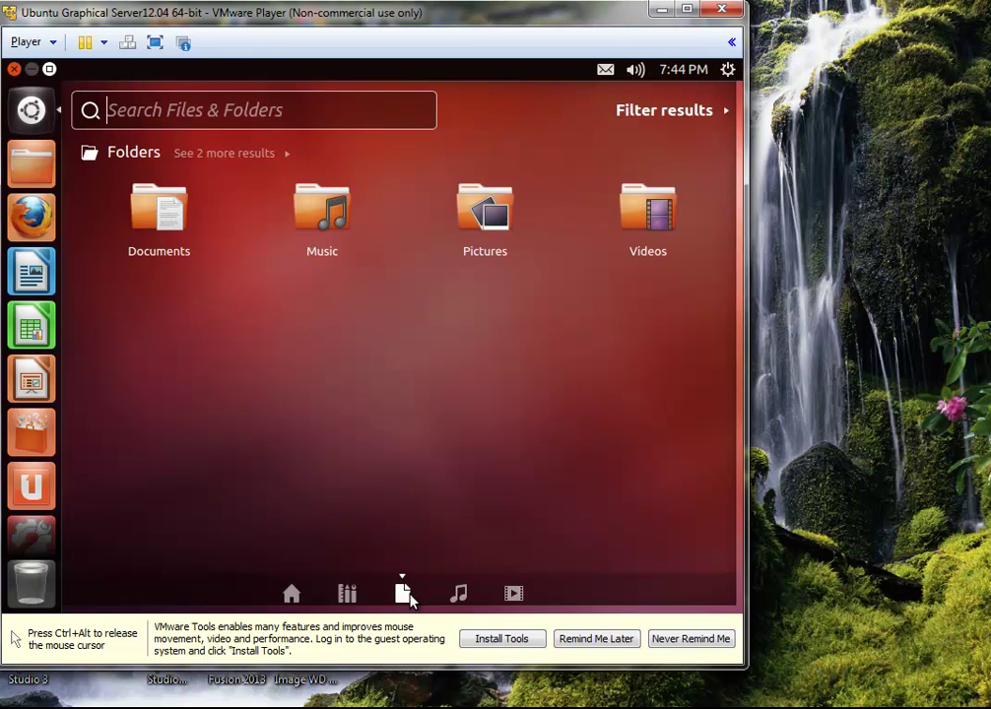
click(358, 595)
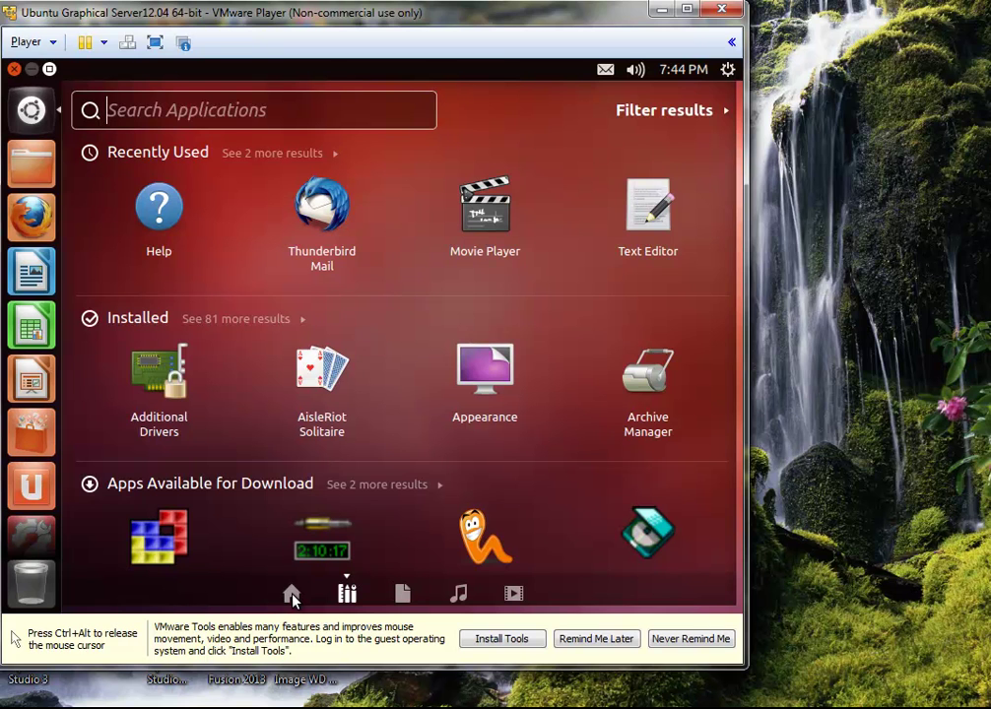
click(291, 595)
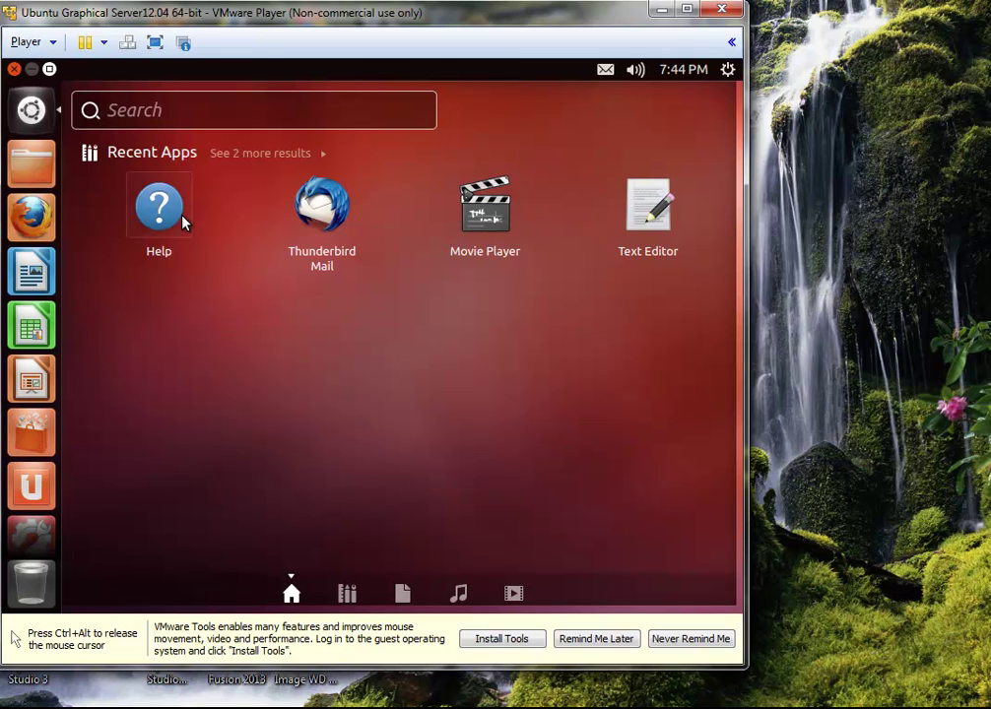
Step: Dismiss the Dash with the Ubuntu button at the top of the launcher
click(30, 110)
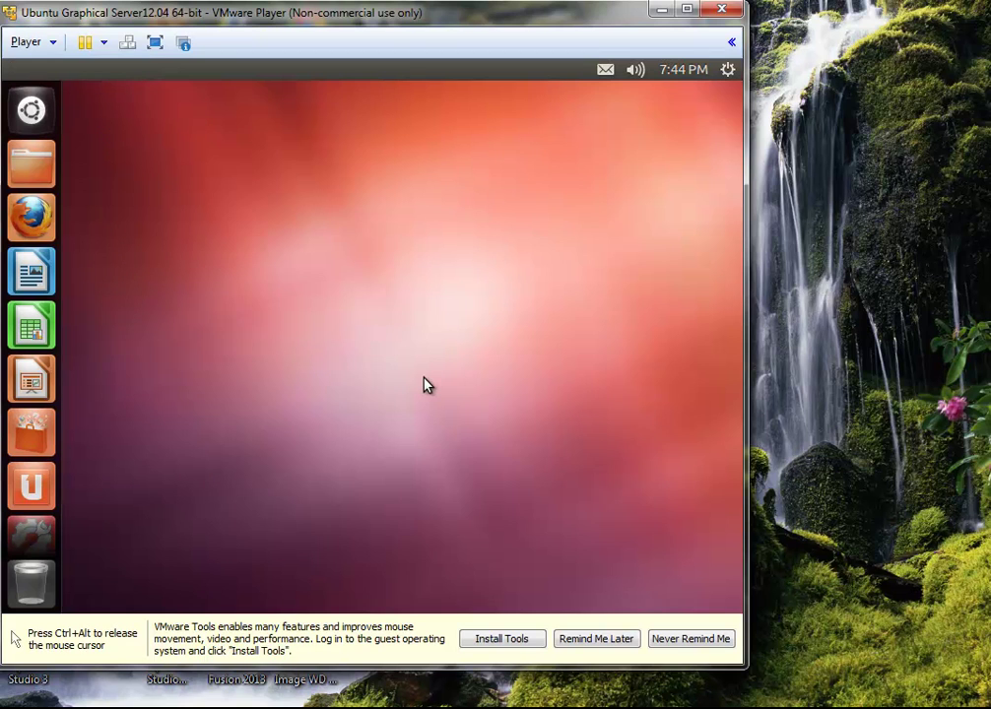